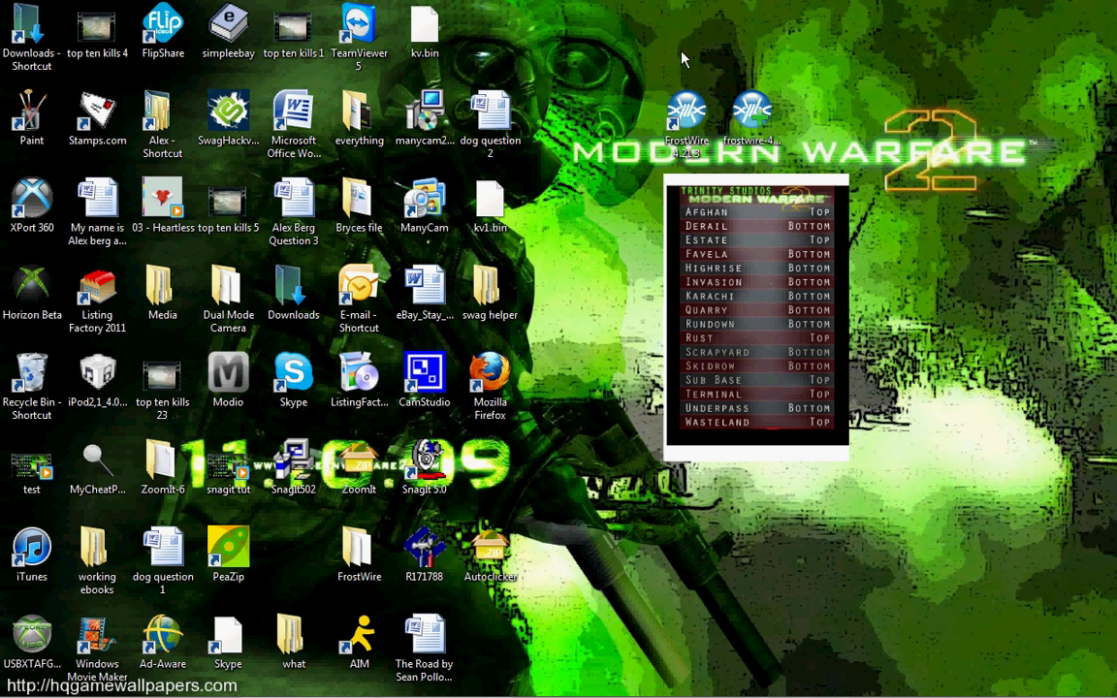
{"action": "left_click_drag", "start_coordinate": [577, 58], "coordinate": [652, 68]}
{"action": "left_click", "coordinate": [652, 66]}
{"action": "left_click", "coordinate": [685, 111]}
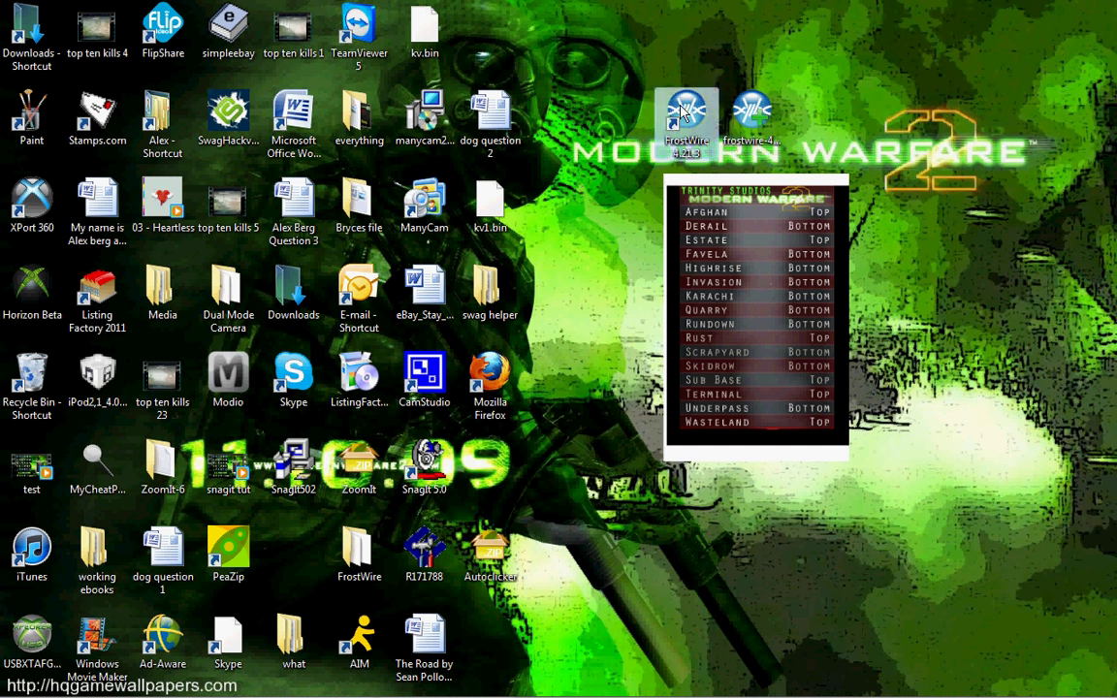
{"action": "left_click_drag", "start_coordinate": [725, 41], "coordinate": [741, 107]}
{"action": "left_click", "coordinate": [749, 111]}
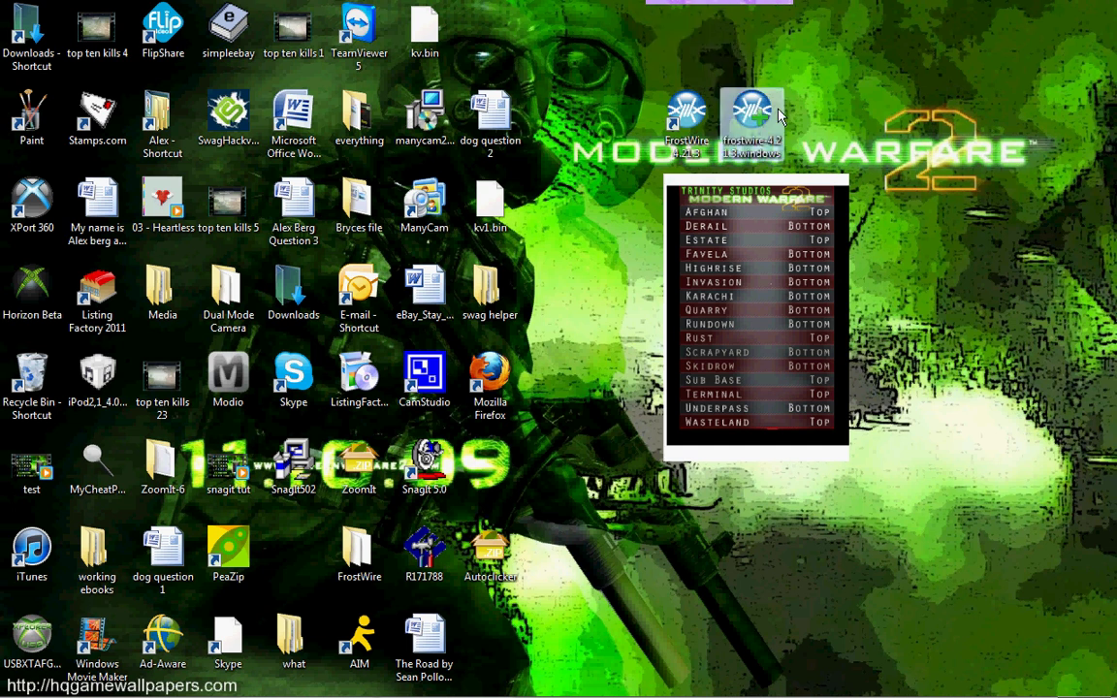
{"action": "left_click", "coordinate": [831, 104]}
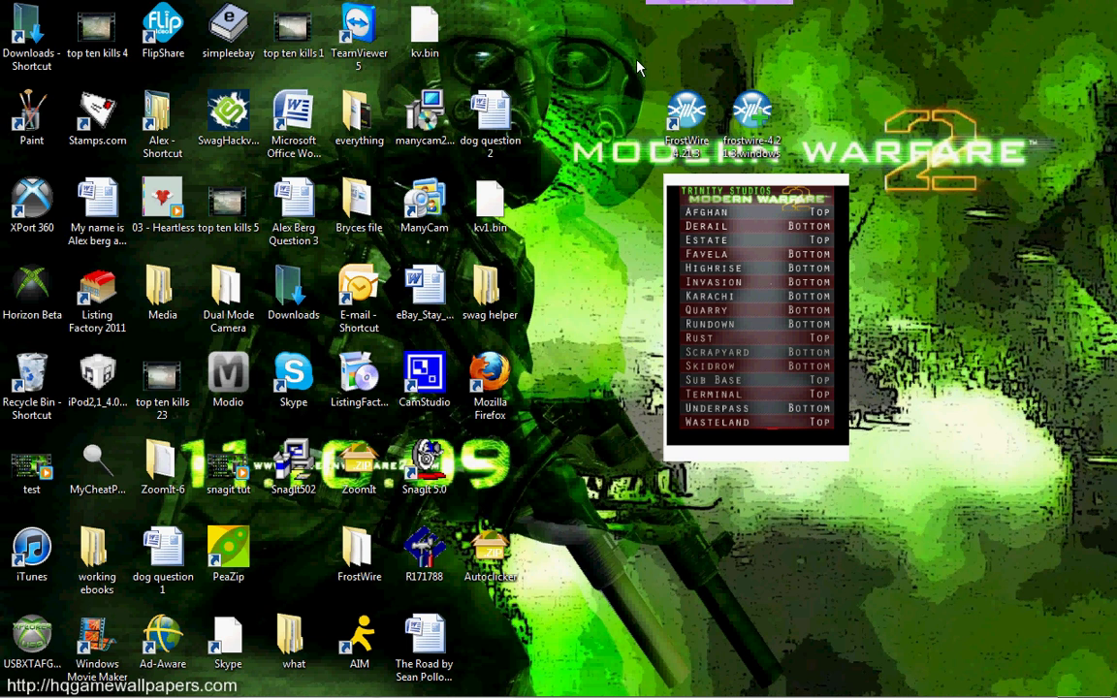
{"action": "left_click_drag", "start_coordinate": [639, 65], "coordinate": [811, 146]}
{"action": "left_click", "coordinate": [810, 145]}
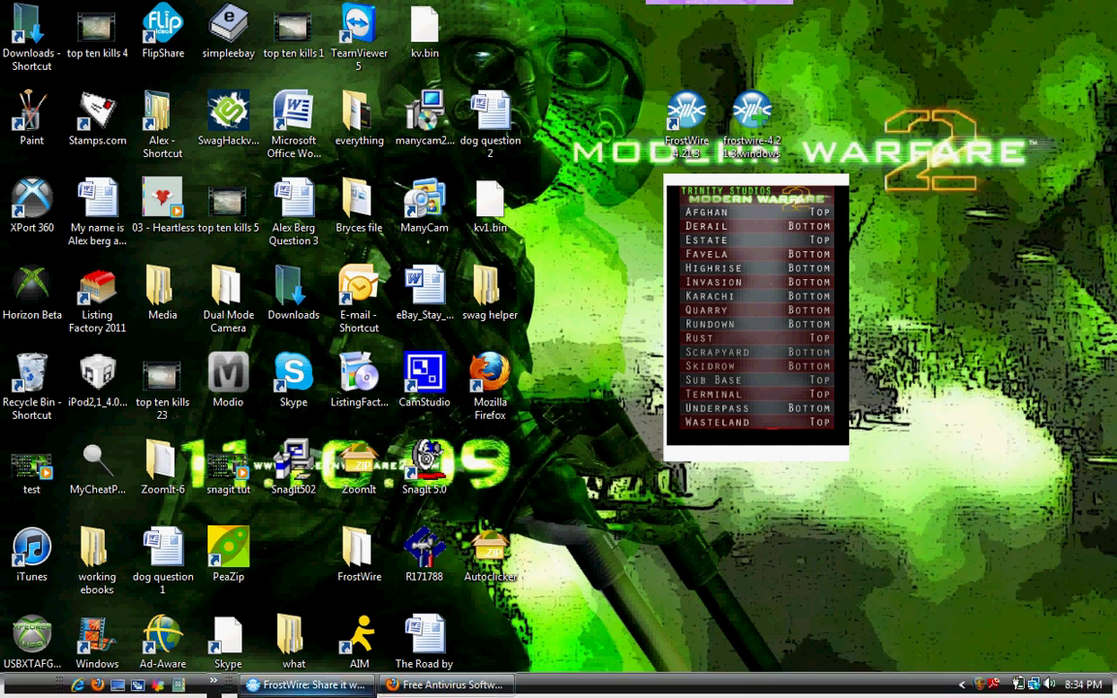
Step: Switch to Firefox and open the official FrostWire.com website from the Swagbucks results for "frostwire"
{"action": "left_click", "coordinate": [306, 684]}
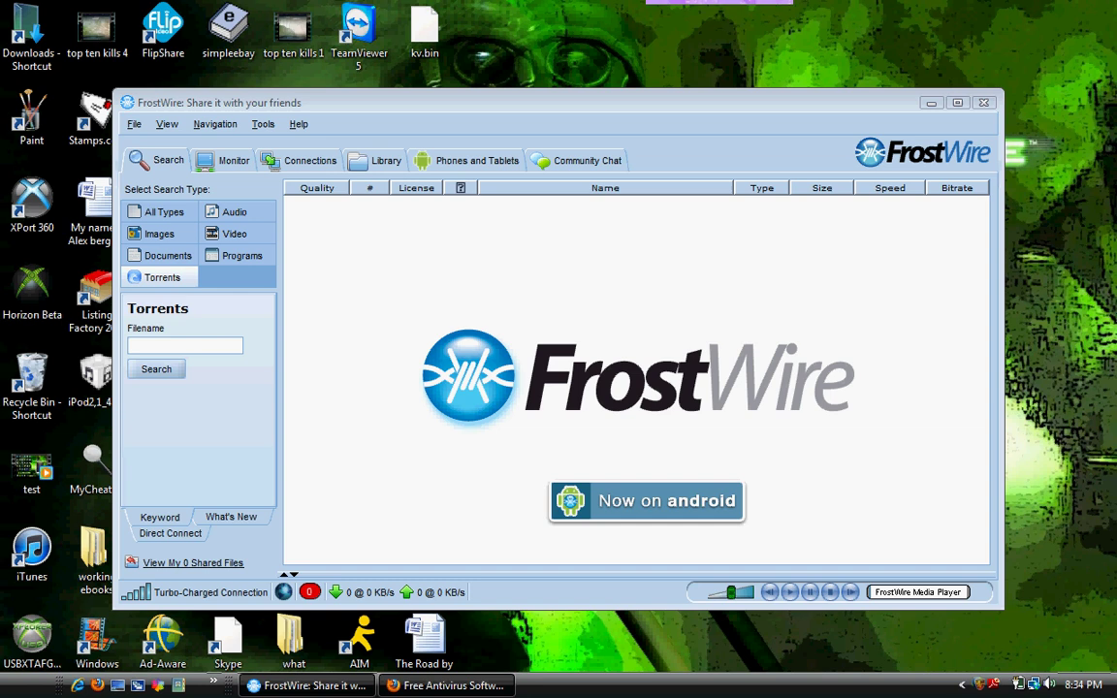
{"action": "left_click", "coordinate": [445, 684]}
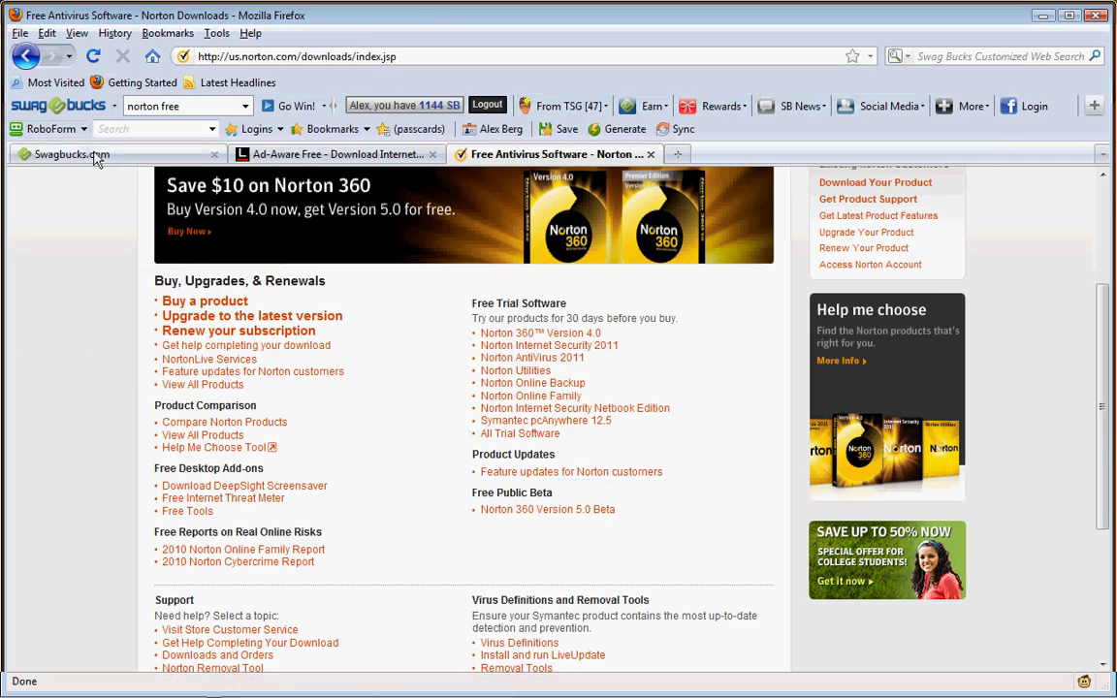
{"action": "left_click", "coordinate": [96, 158]}
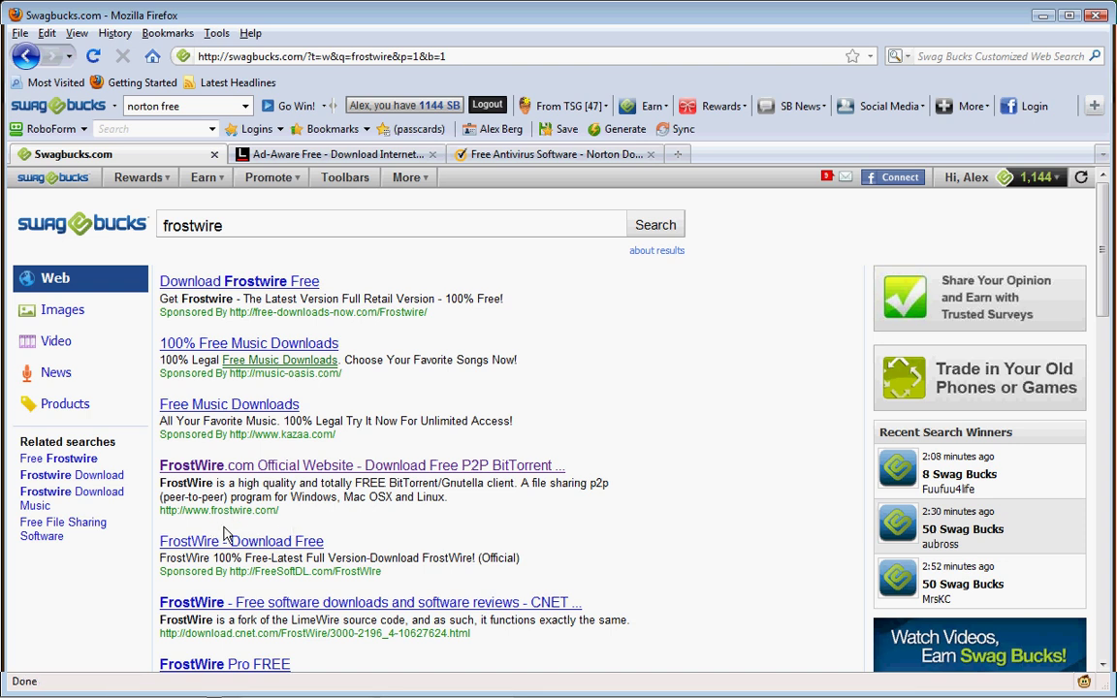
{"action": "left_click", "coordinate": [355, 467]}
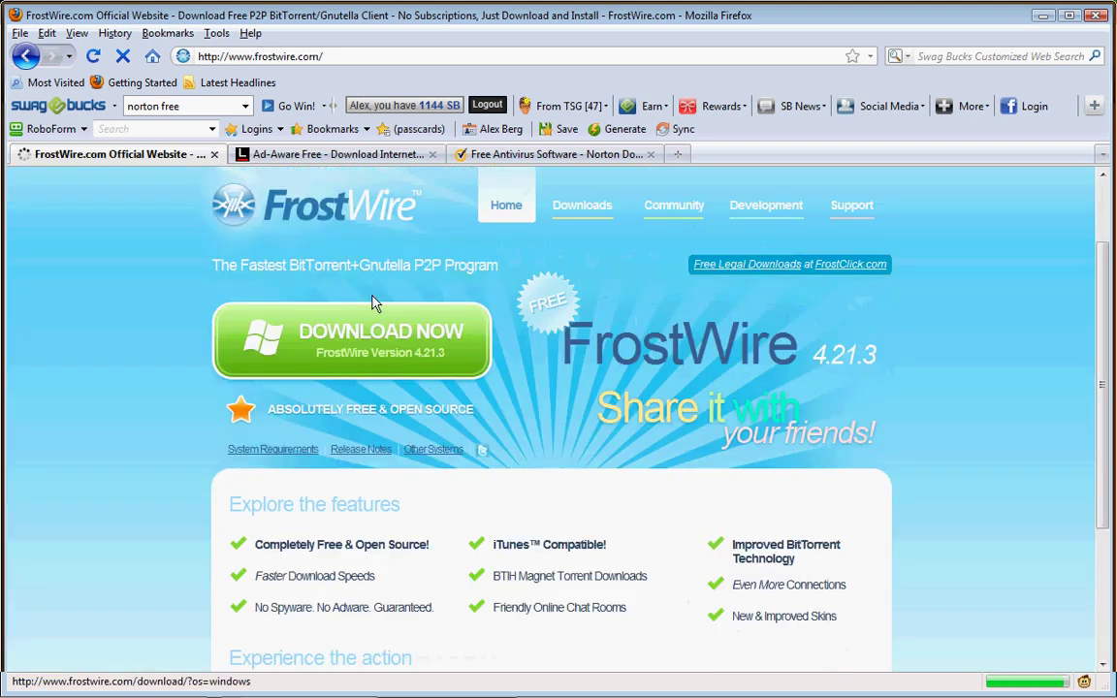
Step: Request the FrostWire 4.21.3 Windows download, cancel saving the installer, and return to the FrostWire homepage
{"action": "left_click", "coordinate": [432, 349]}
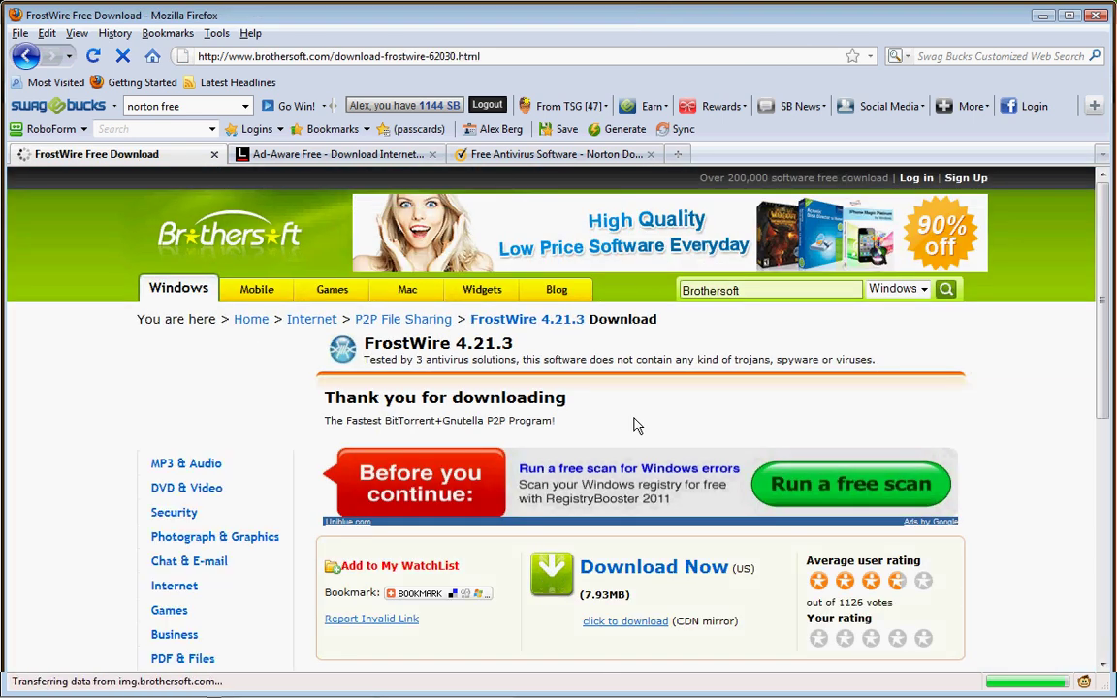
{"action": "scroll", "coordinate": [635, 425], "scroll_direction": "down", "scroll_amount": 5}
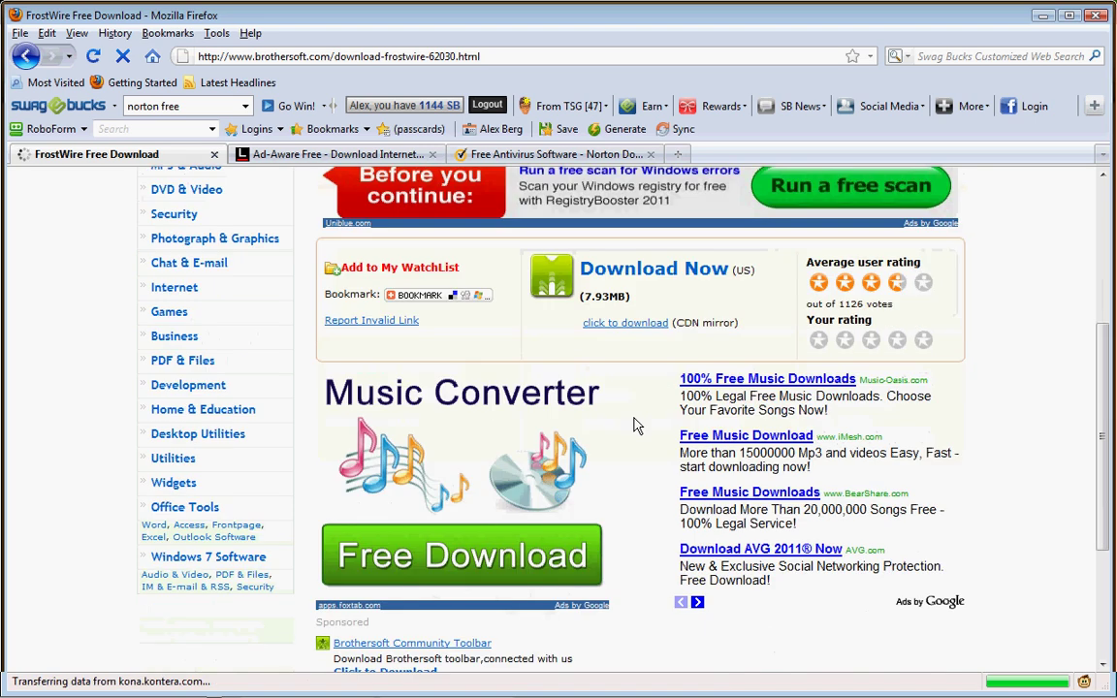
{"action": "scroll", "coordinate": [281, 287], "scroll_direction": "up", "scroll_amount": 5}
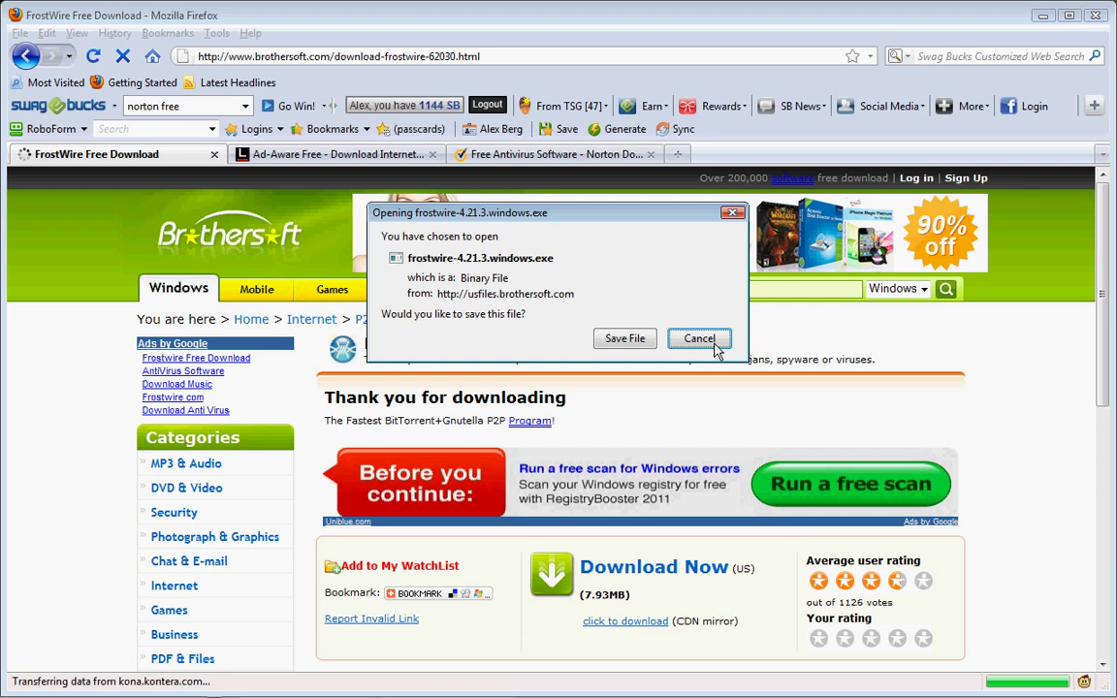
{"action": "left_click", "coordinate": [714, 344]}
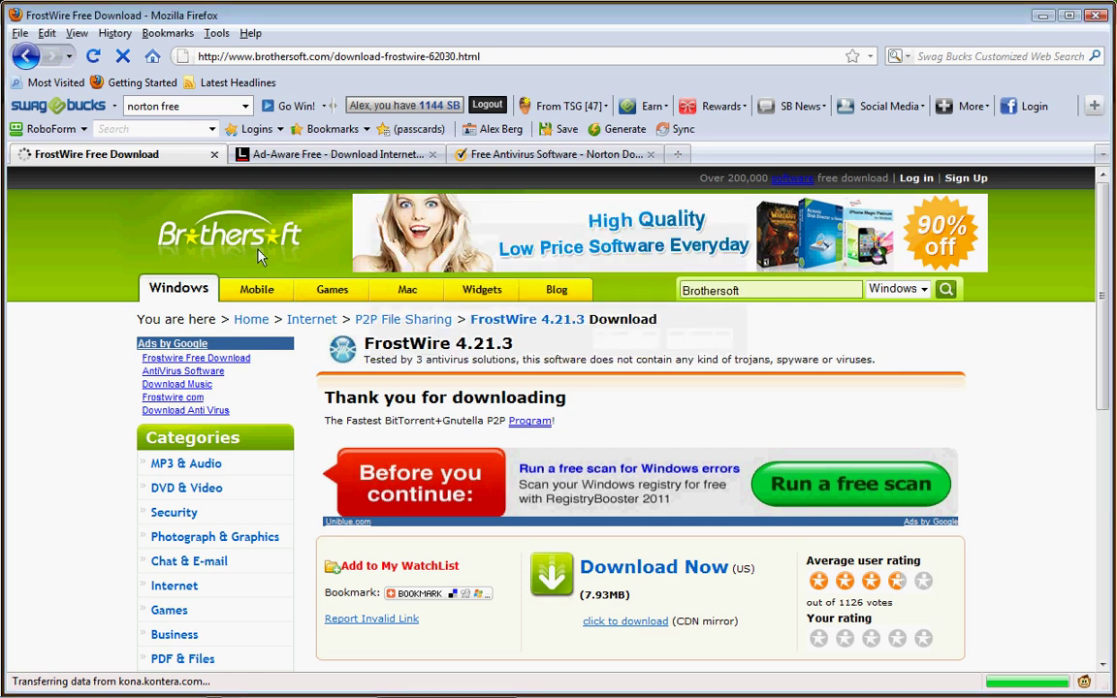
{"action": "left_click", "coordinate": [27, 55]}
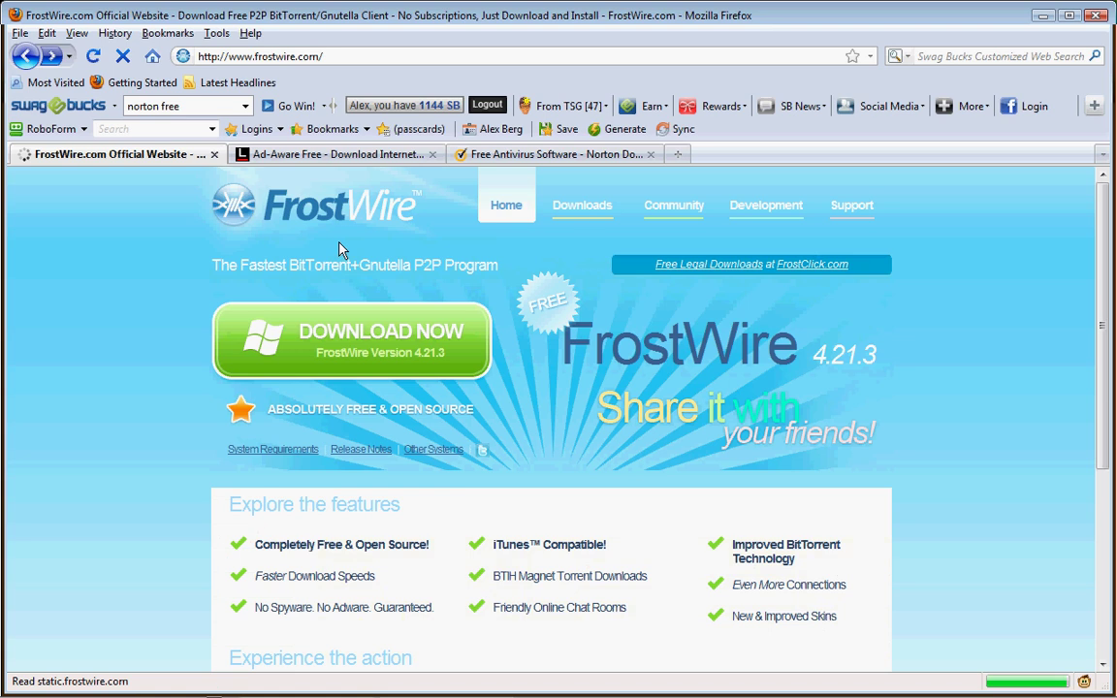
{"action": "left_click", "coordinate": [372, 343]}
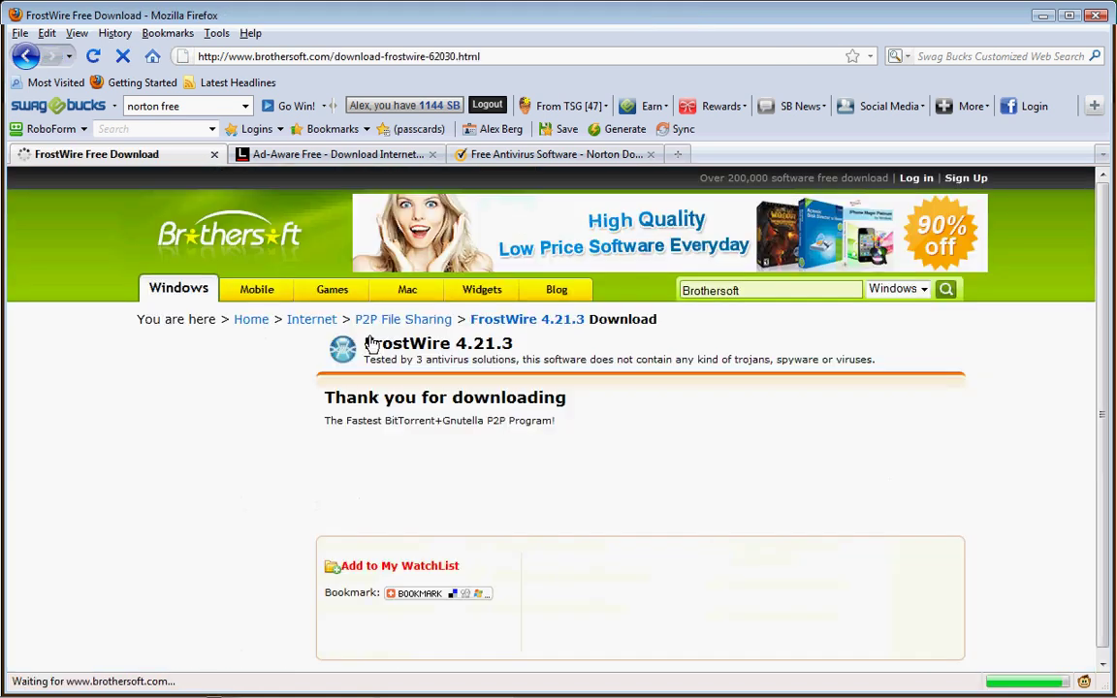
{"action": "left_click", "coordinate": [28, 57]}
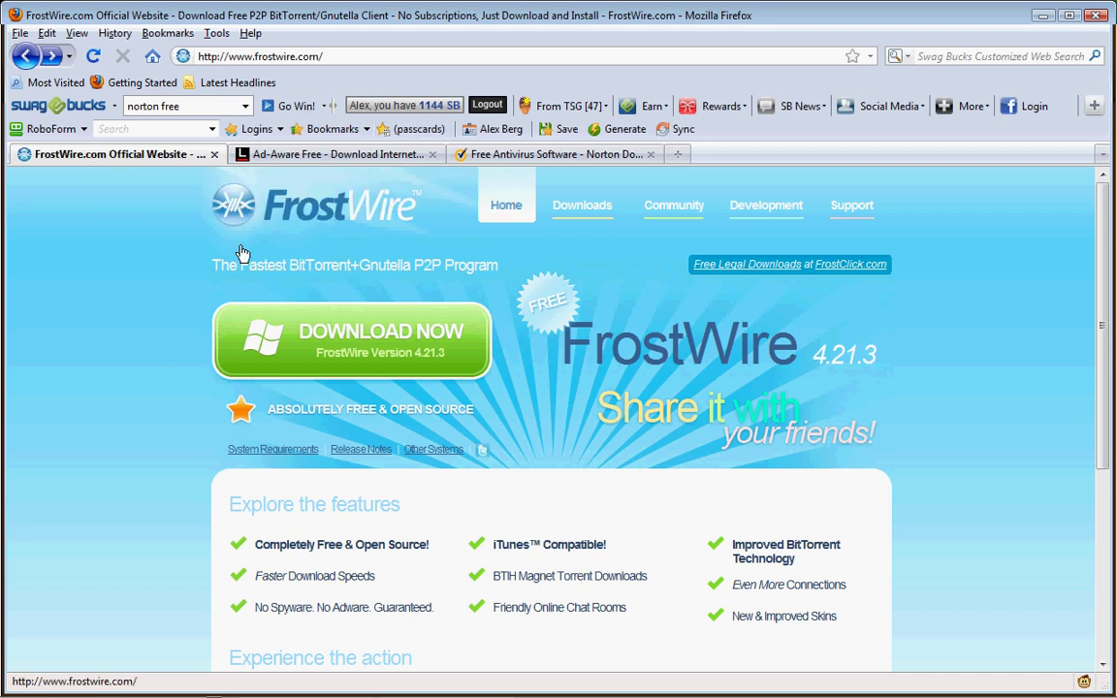
Step: Look over the features and screenshots on the FrostWire homepage, and minimize the Firefox and FrostWire windows
{"action": "scroll", "coordinate": [499, 336], "scroll_direction": "down", "scroll_amount": 5}
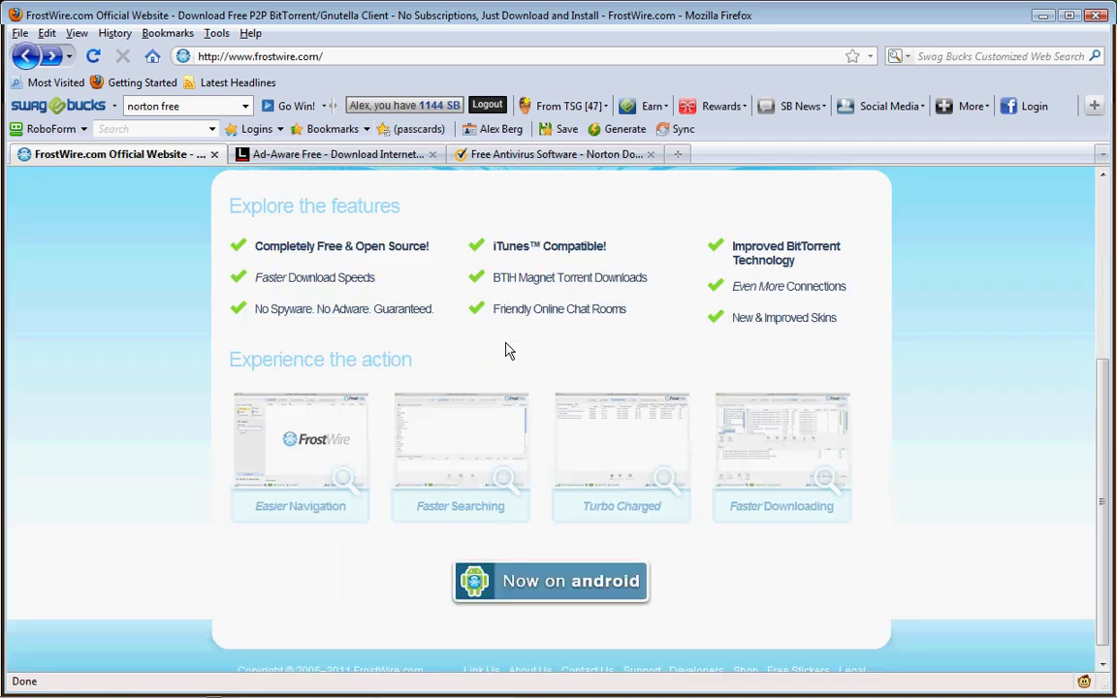
{"action": "scroll", "coordinate": [505, 350], "scroll_direction": "up", "scroll_amount": 5}
{"action": "scroll", "coordinate": [505, 350], "scroll_direction": "down", "scroll_amount": 5}
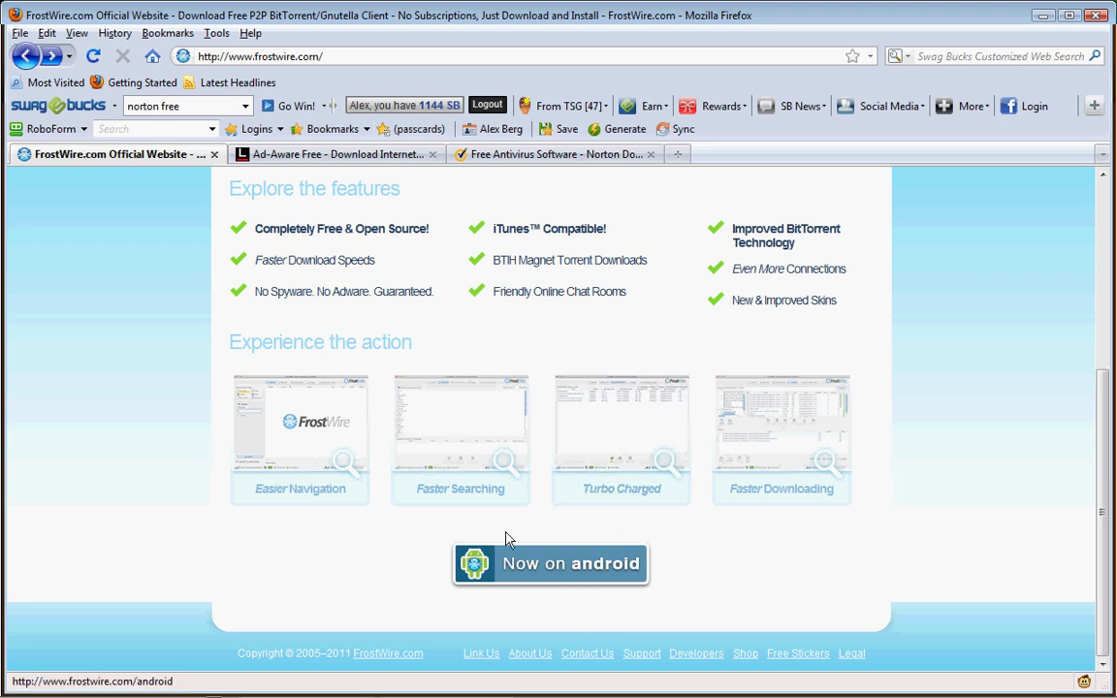
{"action": "scroll", "coordinate": [505, 538], "scroll_direction": "up", "scroll_amount": 5}
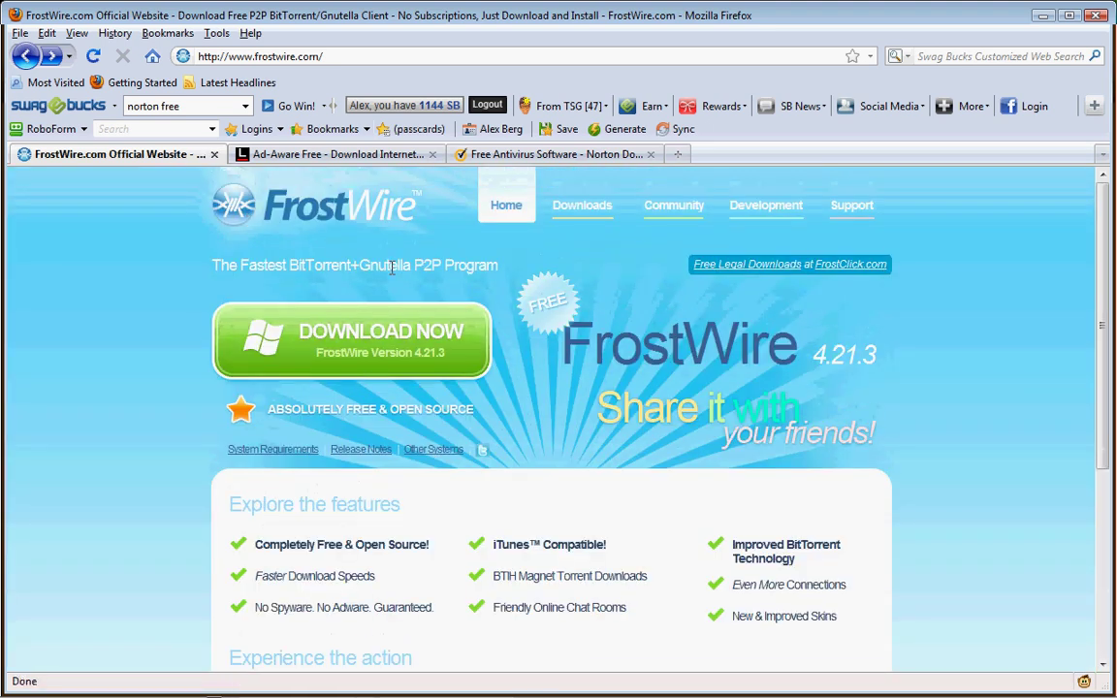
{"action": "left_click", "coordinate": [1047, 15]}
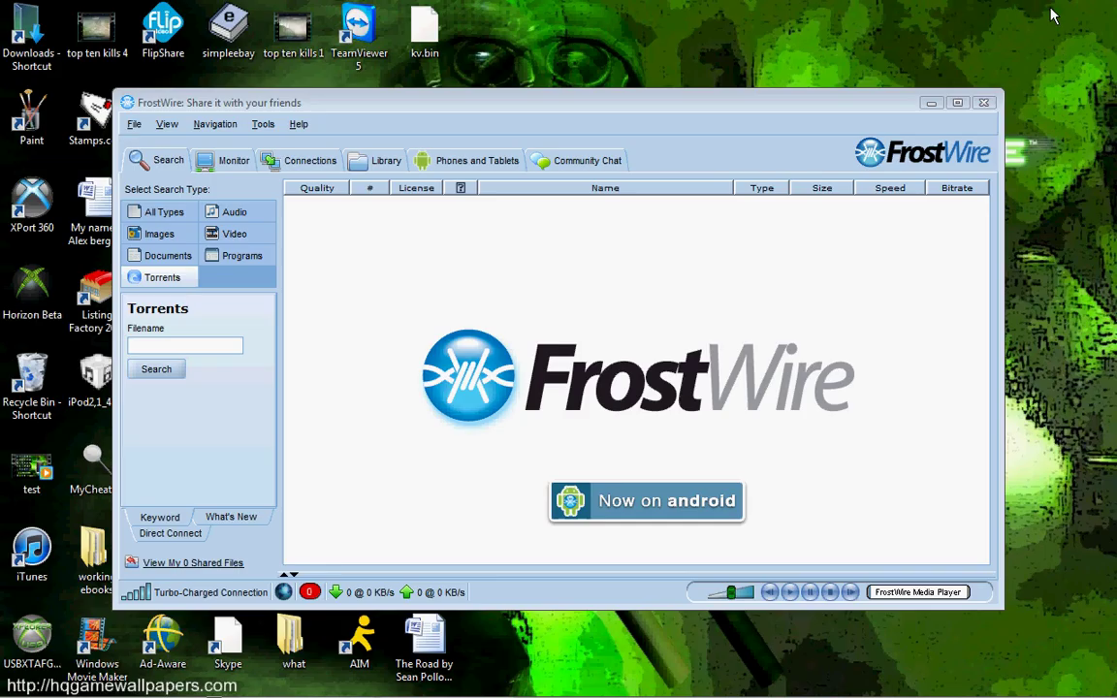
{"action": "left_click", "coordinate": [928, 110]}
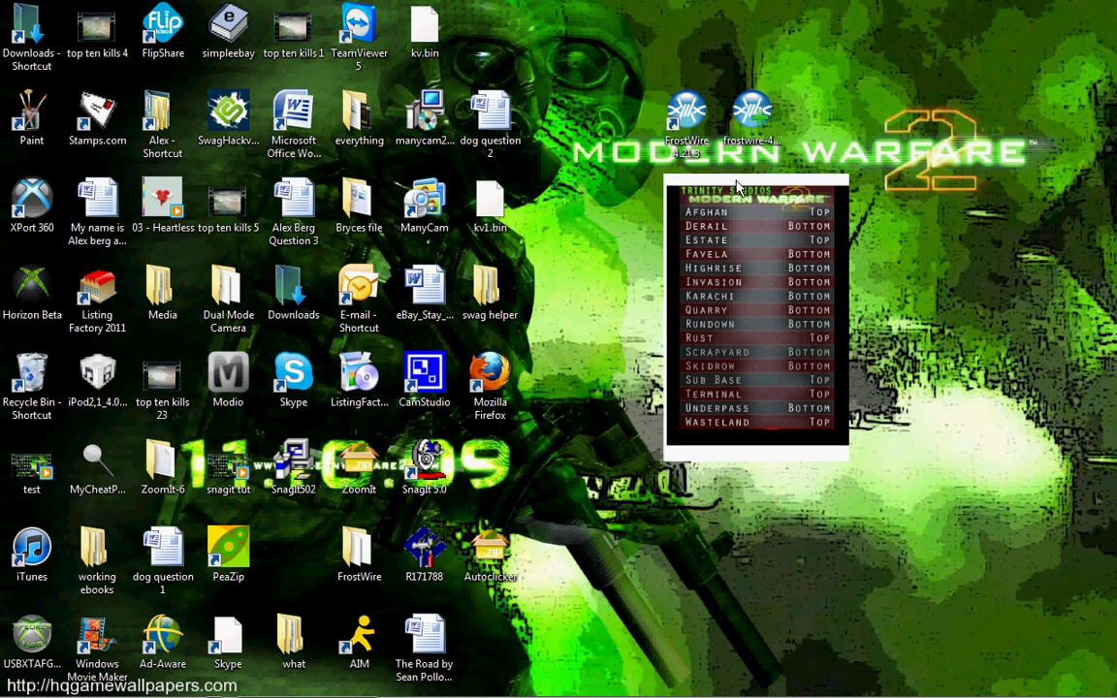
{"action": "left_click_drag", "start_coordinate": [648, 84], "coordinate": [810, 146]}
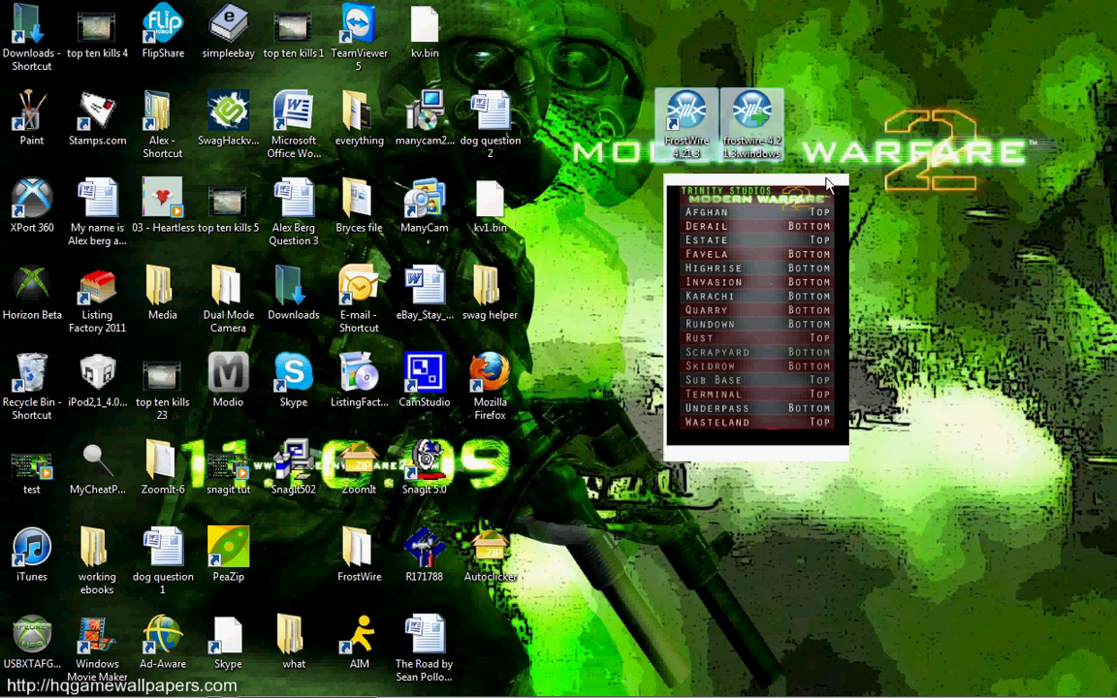
{"action": "left_click", "coordinate": [867, 213]}
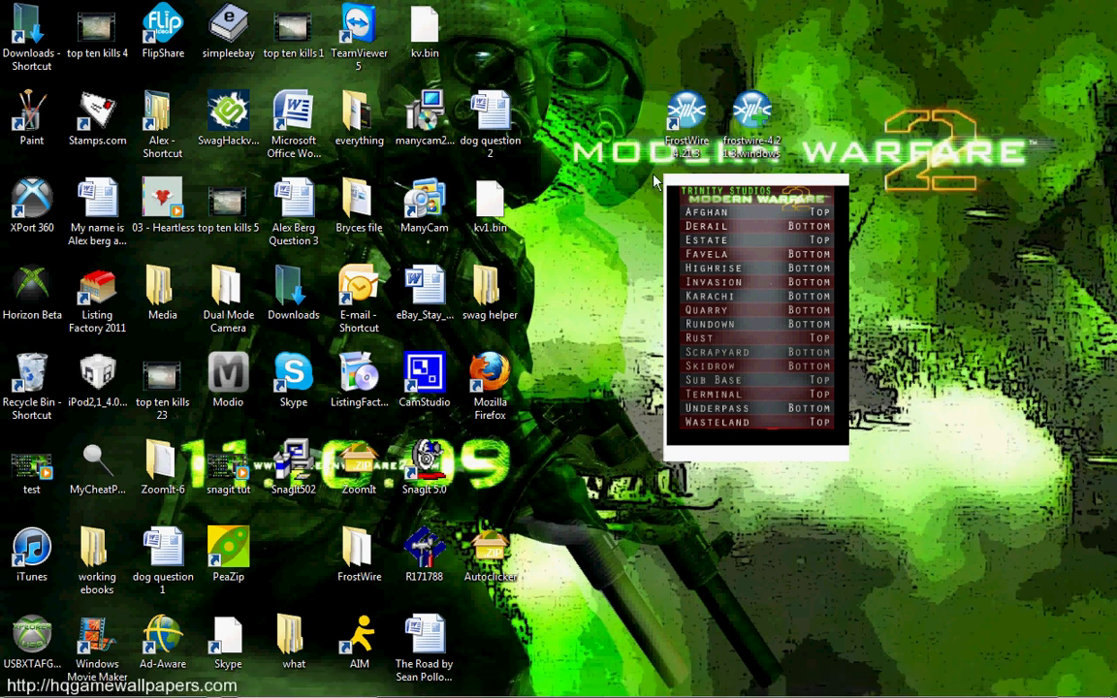
{"action": "left_click_drag", "start_coordinate": [656, 172], "coordinate": [793, 66]}
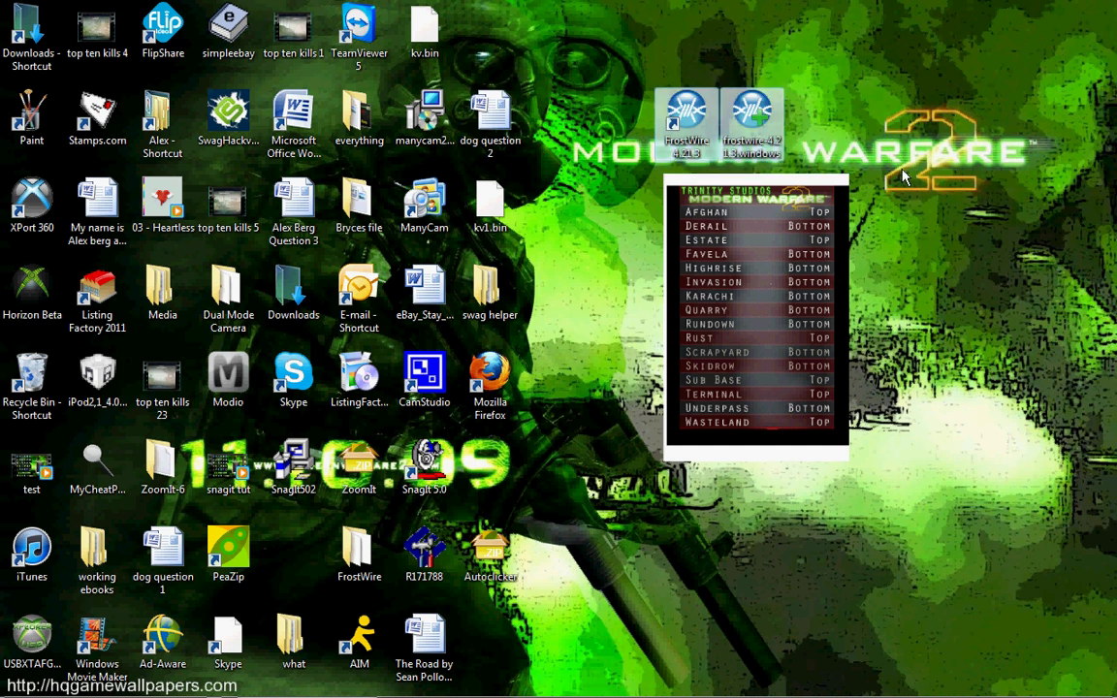
{"action": "left_click", "coordinate": [723, 344]}
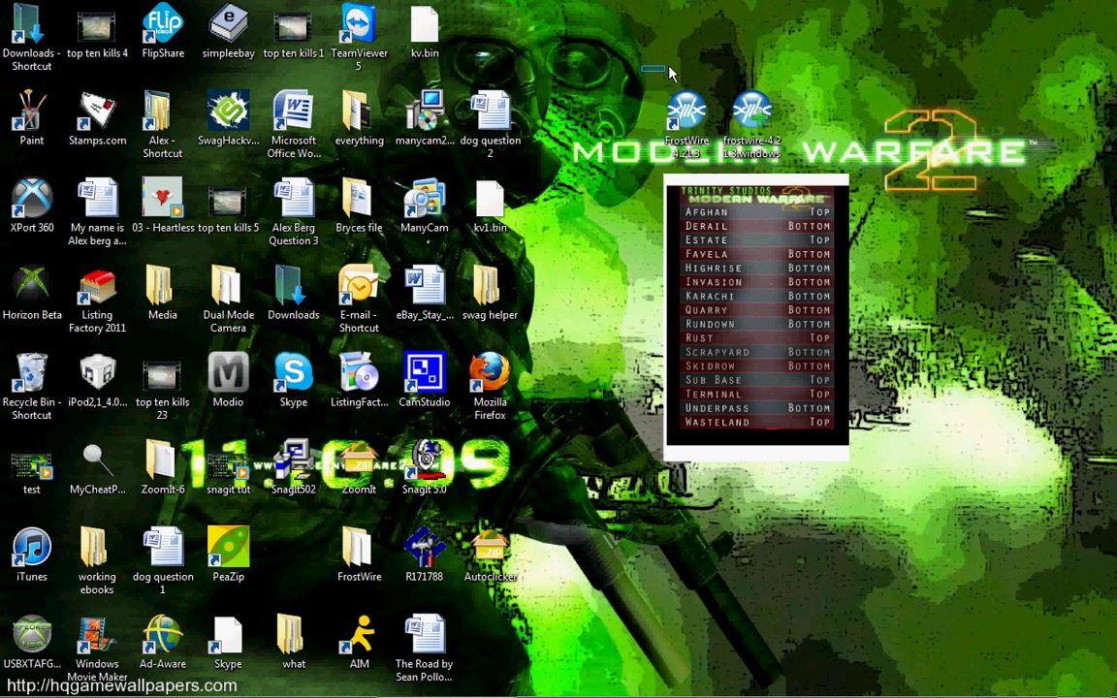
{"action": "left_click_drag", "start_coordinate": [669, 73], "coordinate": [729, 48]}
{"action": "left_click", "coordinate": [813, 61]}
{"action": "left_click_drag", "start_coordinate": [651, 81], "coordinate": [569, 56]}
{"action": "left_click", "coordinate": [737, 22]}
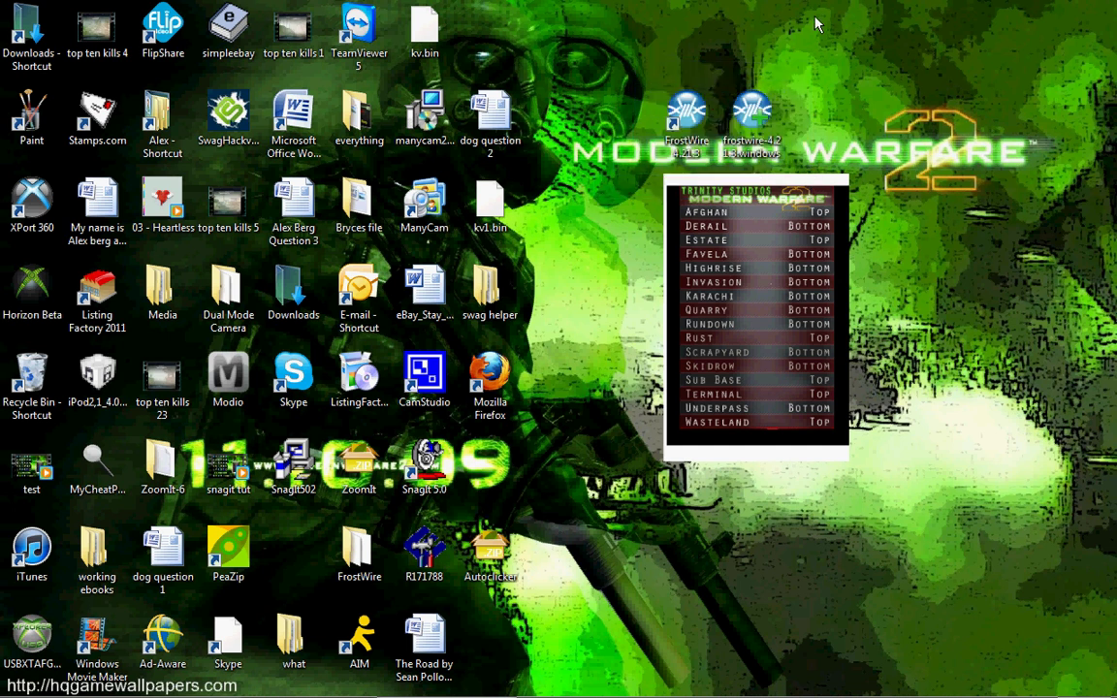
{"action": "double_click", "coordinate": [753, 111]}
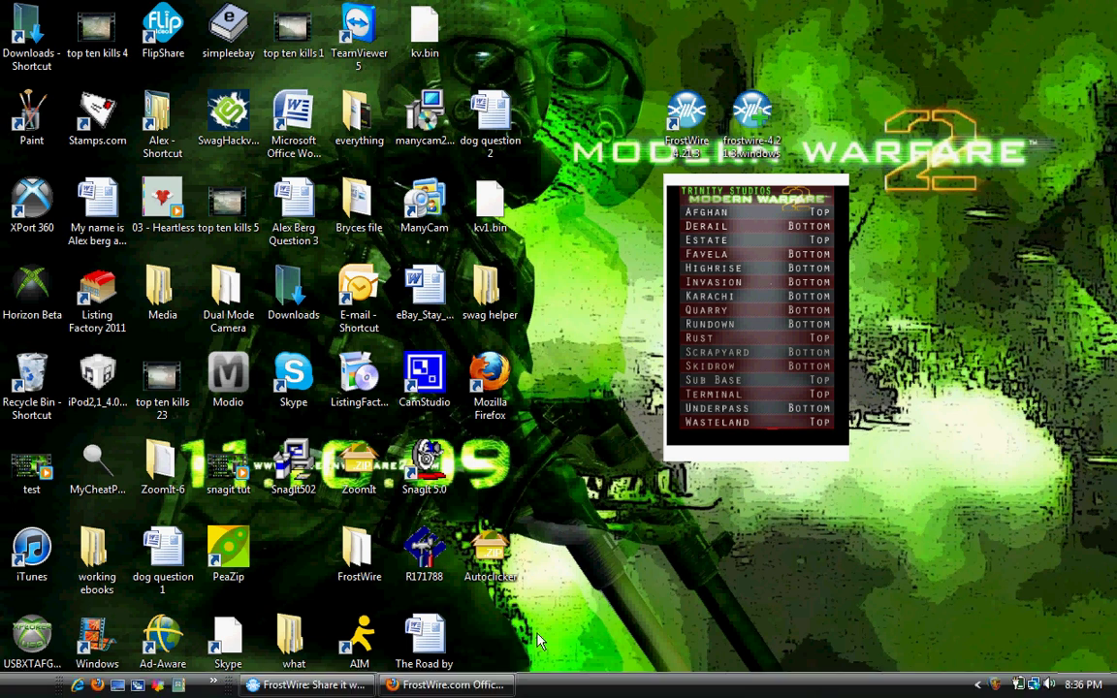
{"action": "left_click_drag", "start_coordinate": [581, 53], "coordinate": [802, 183]}
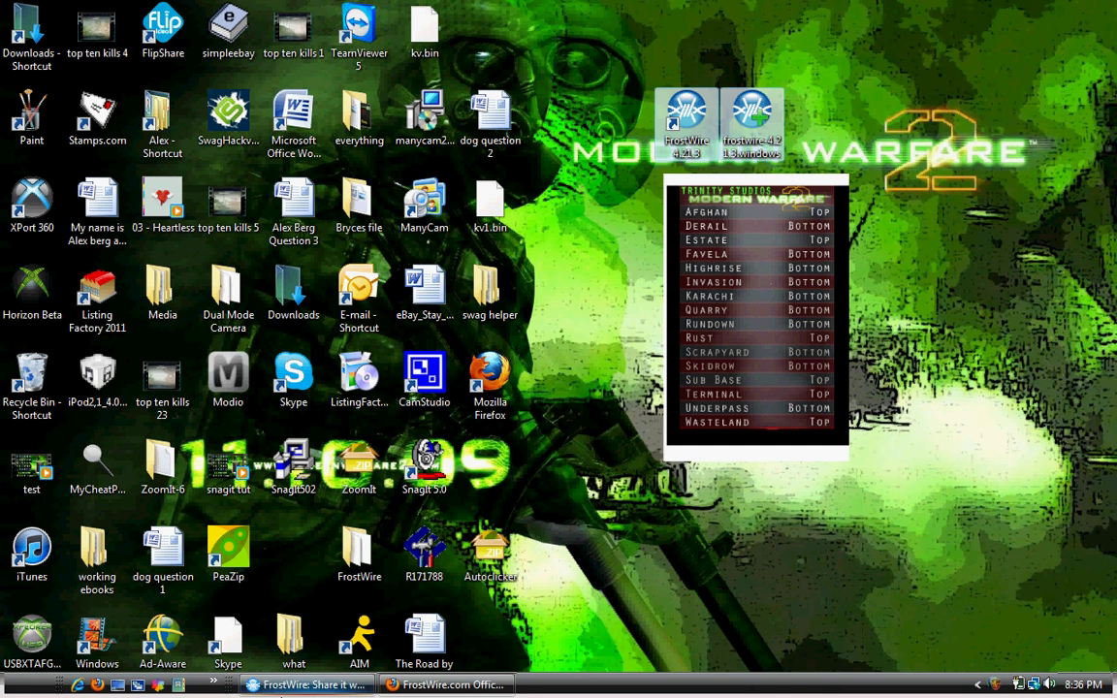
Step: Switch to Firefox and examine the Norton downloads page and Lavasoft's Ad-Aware Free page for antivirus options
{"action": "left_click", "coordinate": [291, 686]}
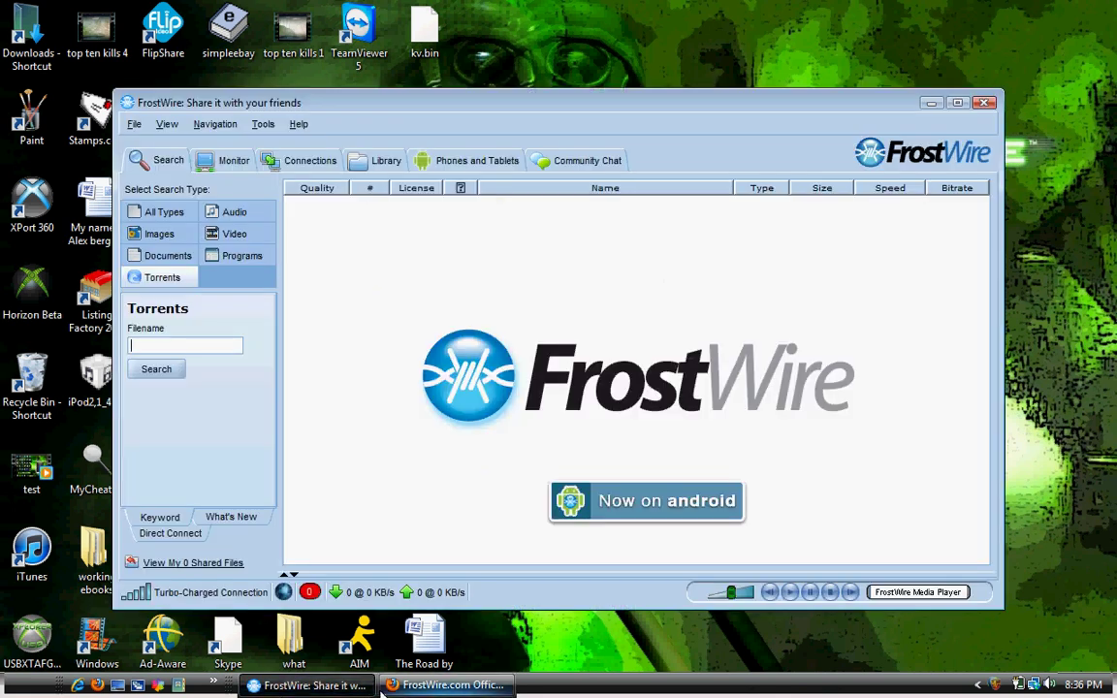
{"action": "left_click", "coordinate": [426, 685]}
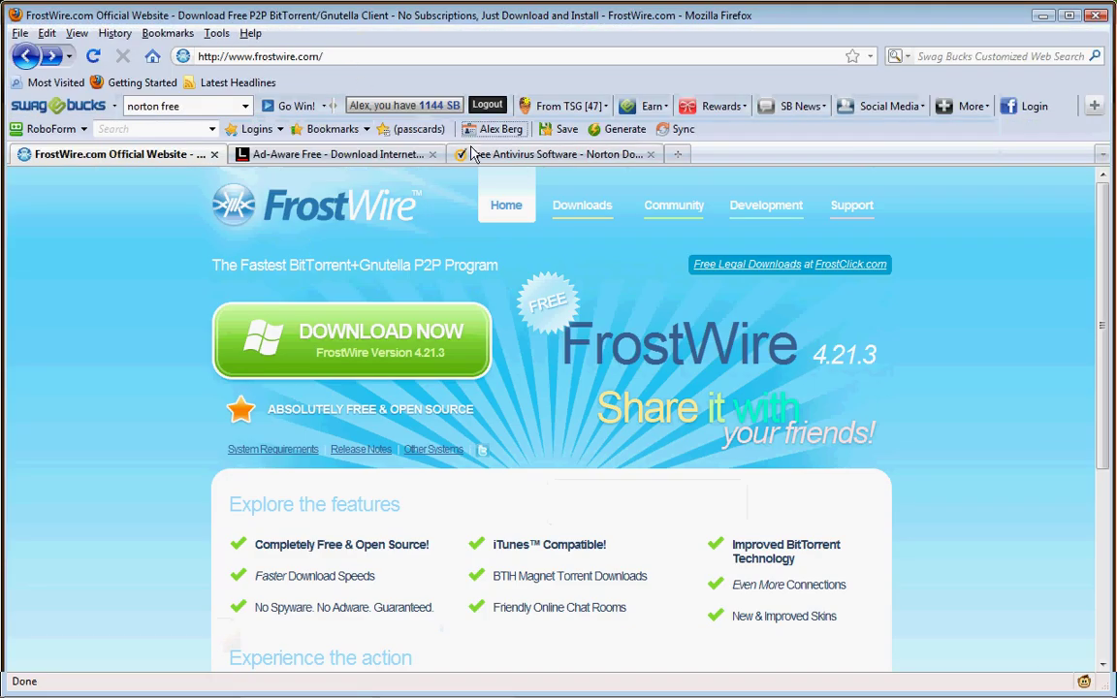
{"action": "left_click", "coordinate": [543, 154]}
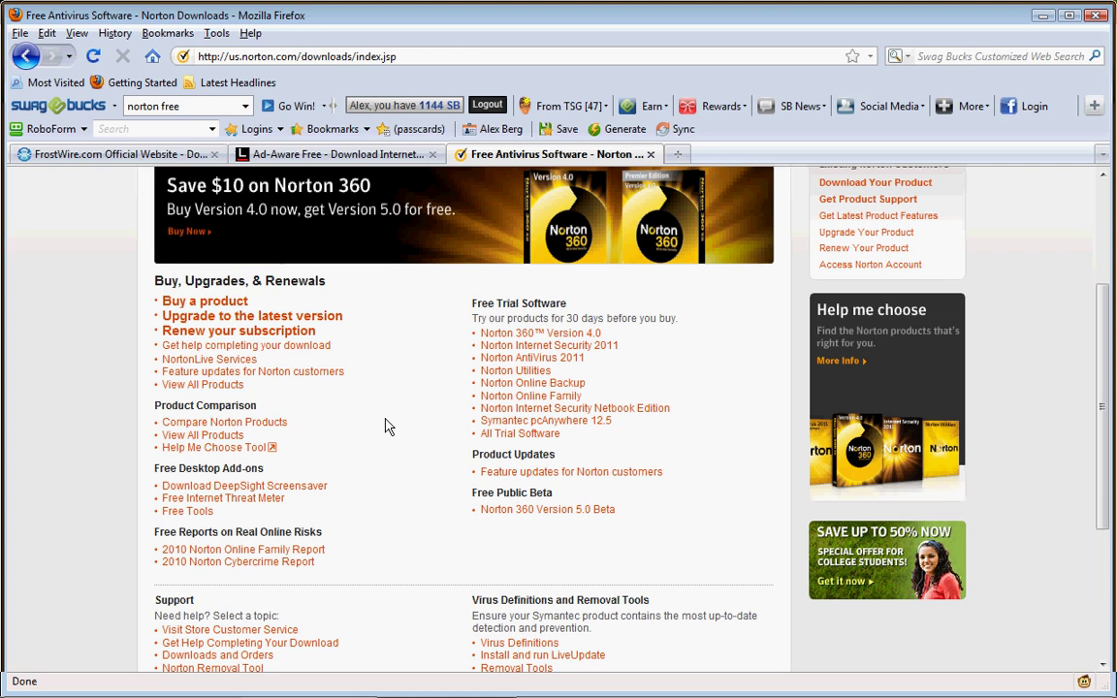
{"action": "left_click", "coordinate": [412, 161]}
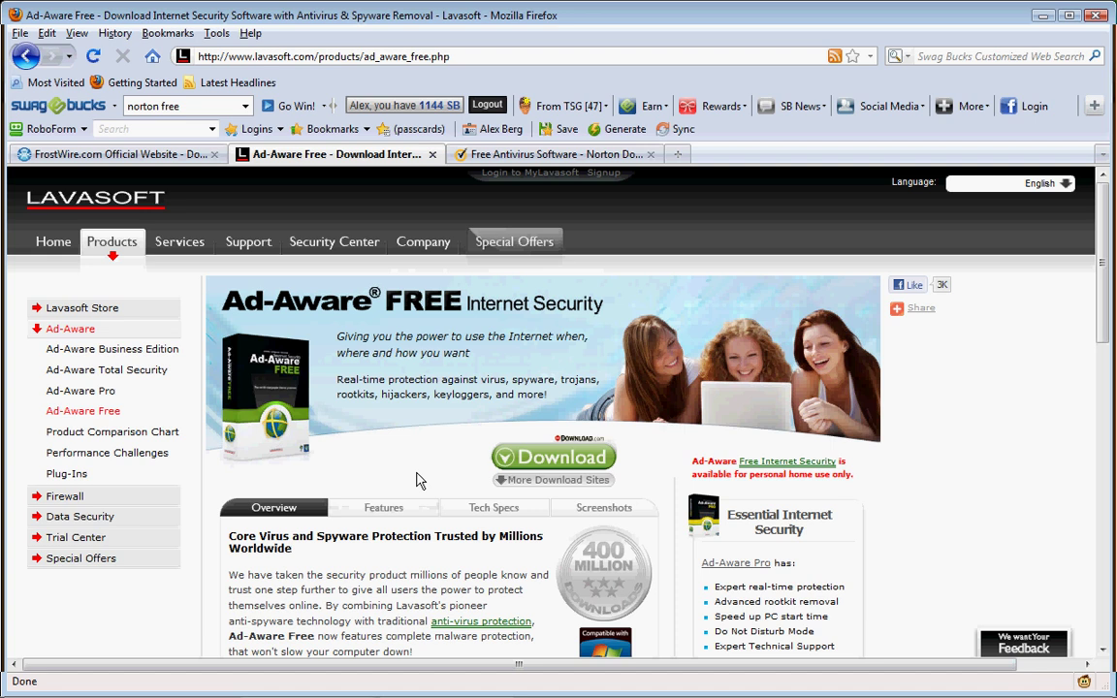
{"action": "scroll", "coordinate": [419, 481], "scroll_direction": "down", "scroll_amount": 2}
{"action": "scroll", "coordinate": [419, 481], "scroll_direction": "up", "scroll_amount": 2}
{"action": "mouse_move", "coordinate": [423, 254]}
{"action": "scroll", "coordinate": [734, 327], "scroll_direction": "down", "scroll_amount": 2}
{"action": "scroll", "coordinate": [734, 327], "scroll_direction": "up", "scroll_amount": 2}
Step: Return to FrostWire, search audio files by the title "Heartless", and select the "heartless" mp3 of 4,446 KB in the results
{"action": "left_click", "coordinate": [1043, 17]}
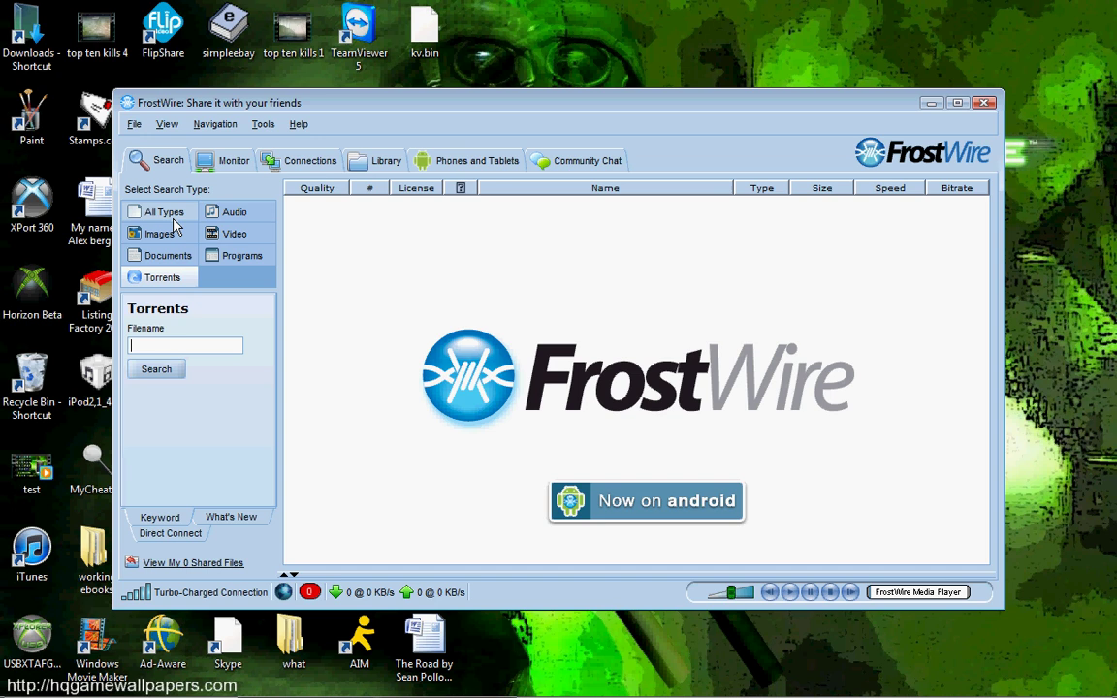
{"action": "left_click", "coordinate": [223, 213]}
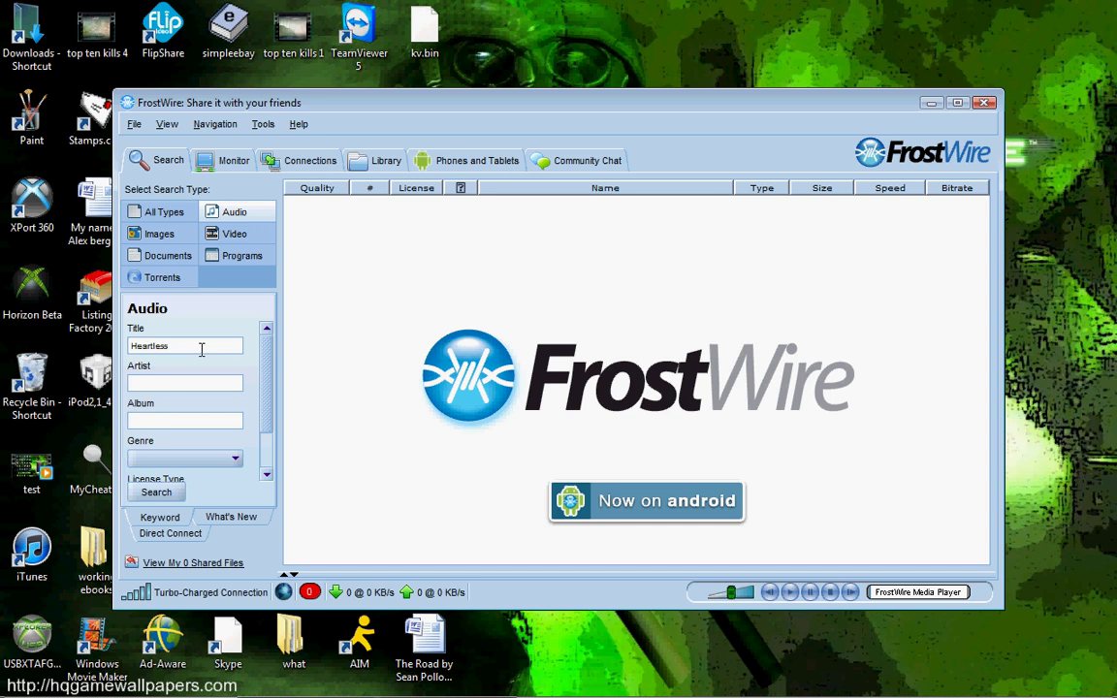
{"action": "left_click", "coordinate": [156, 492]}
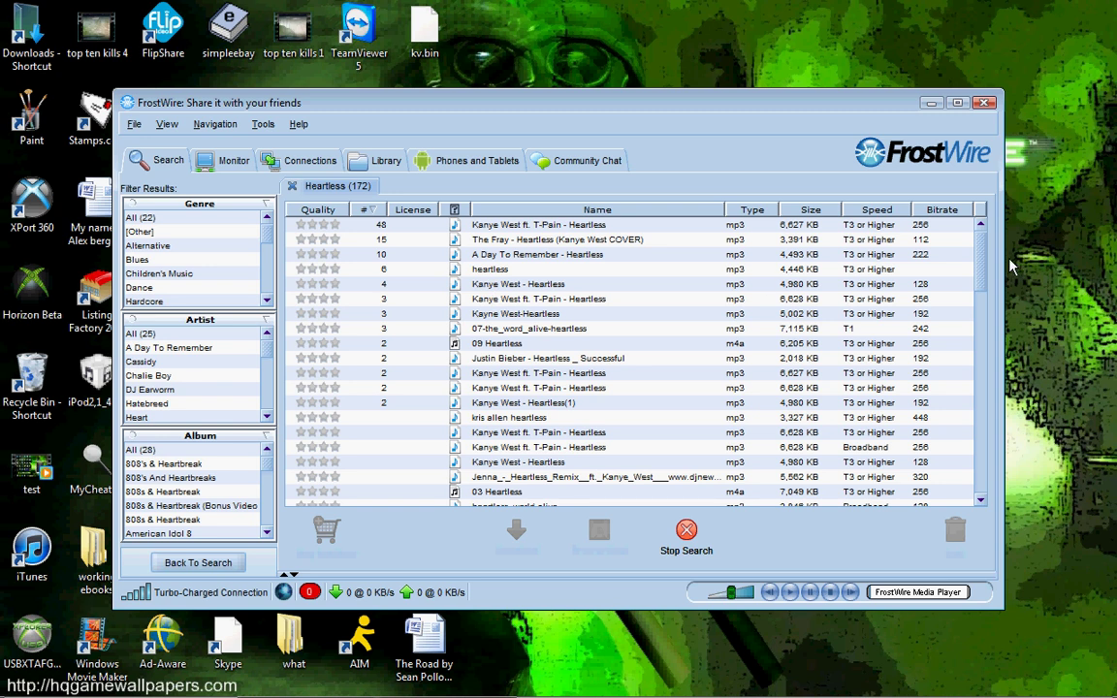
{"action": "left_click", "coordinate": [589, 269]}
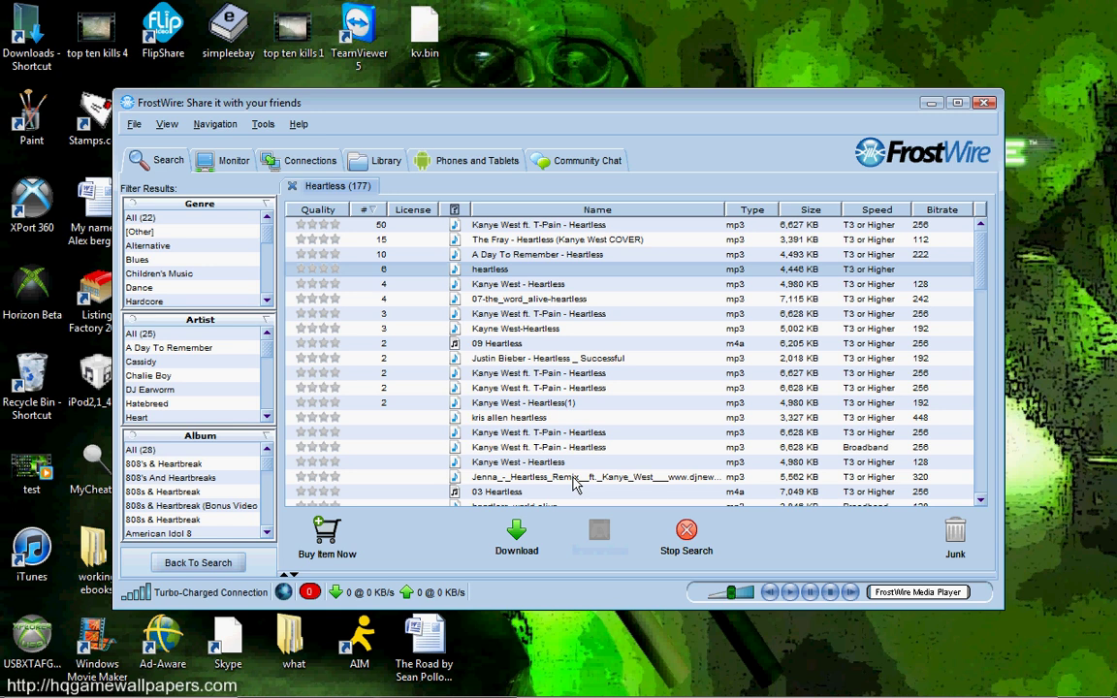
Step: Examine the "Heartless" results and their file details down to the end of the list, selecting the 35.7 MB wav on the way
{"action": "mouse_move", "coordinate": [650, 306]}
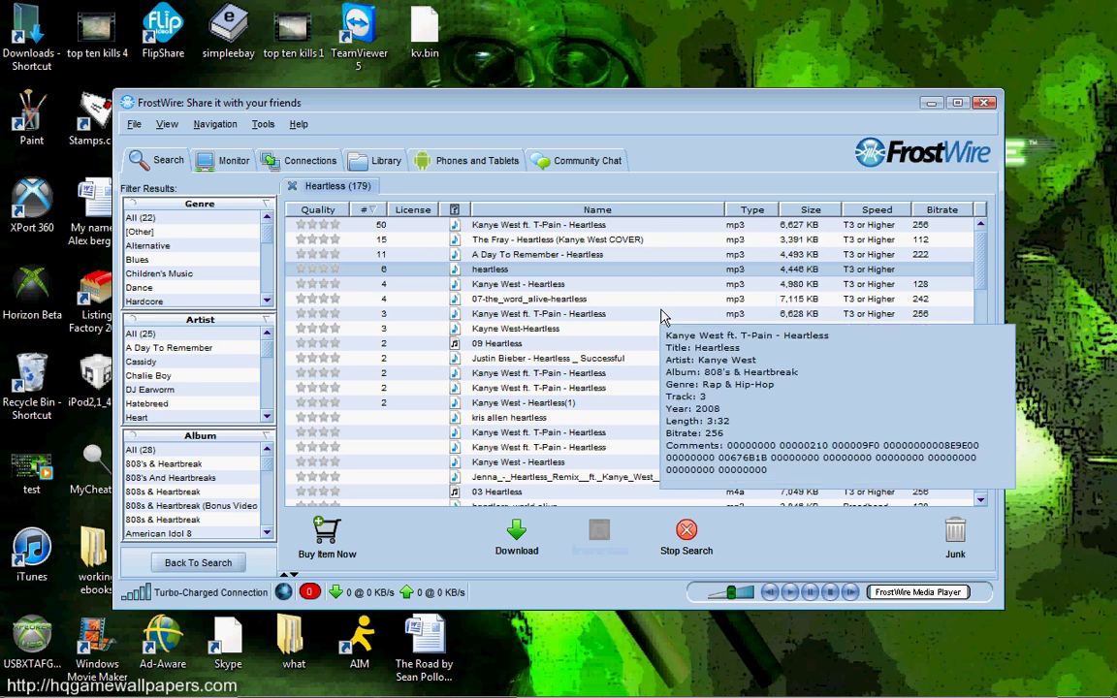
{"action": "mouse_move", "coordinate": [787, 432]}
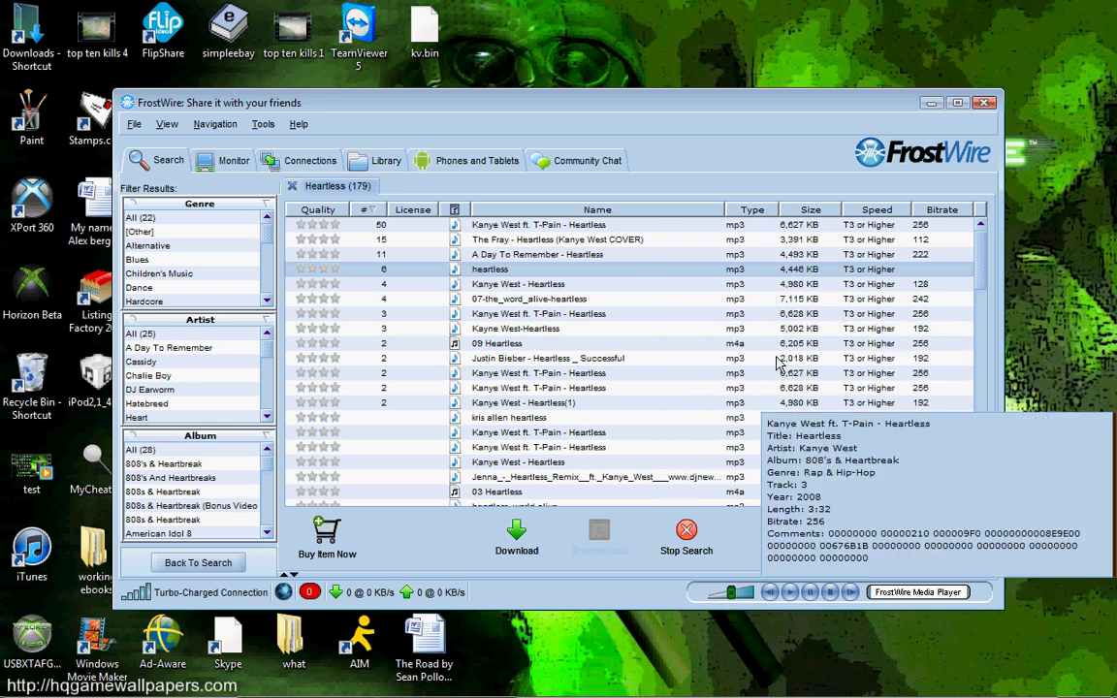
{"action": "mouse_move", "coordinate": [734, 369]}
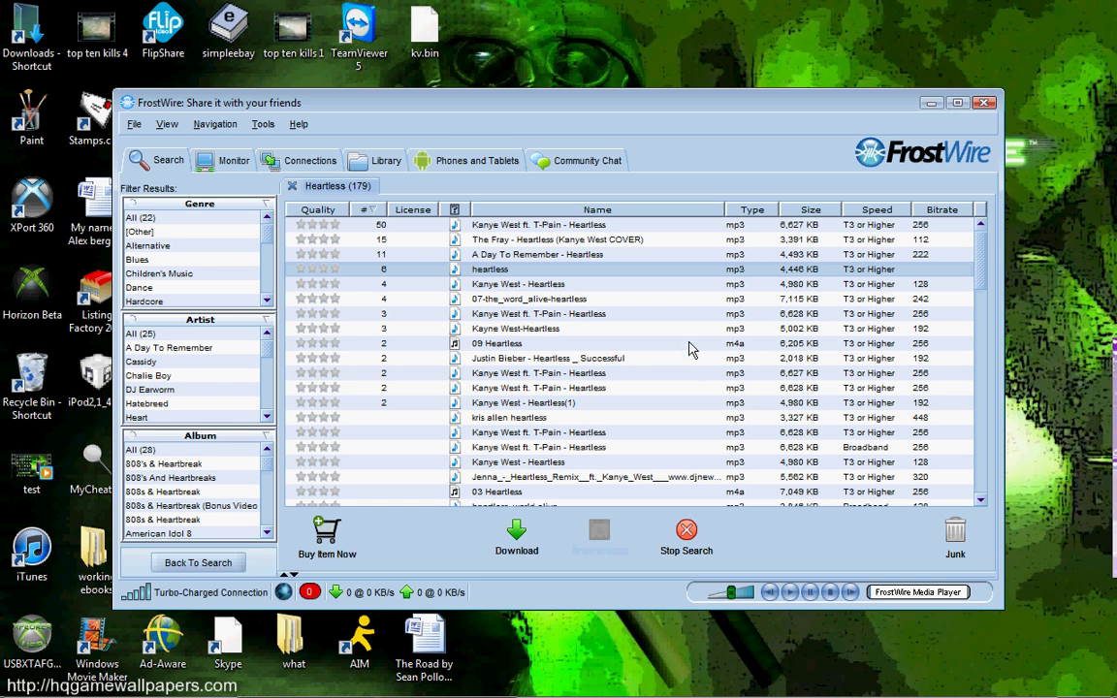
{"action": "mouse_move", "coordinate": [690, 346]}
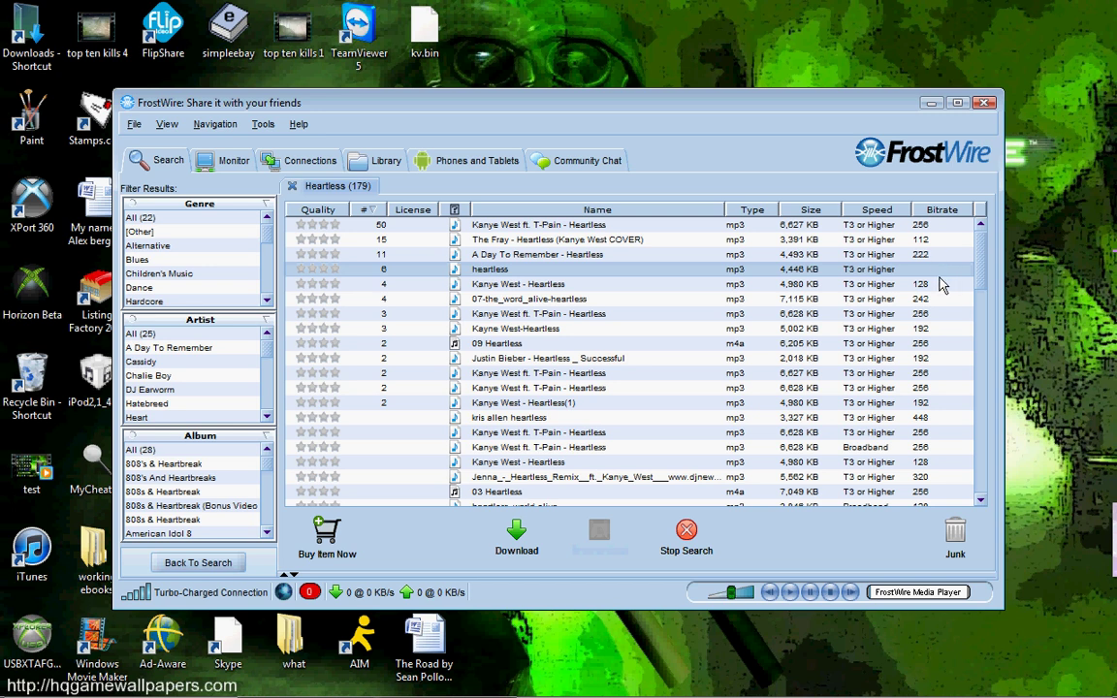
{"action": "scroll", "coordinate": [981, 279], "scroll_direction": "down", "scroll_amount": 2}
{"action": "left_click_drag", "start_coordinate": [981, 279], "coordinate": [952, 485]}
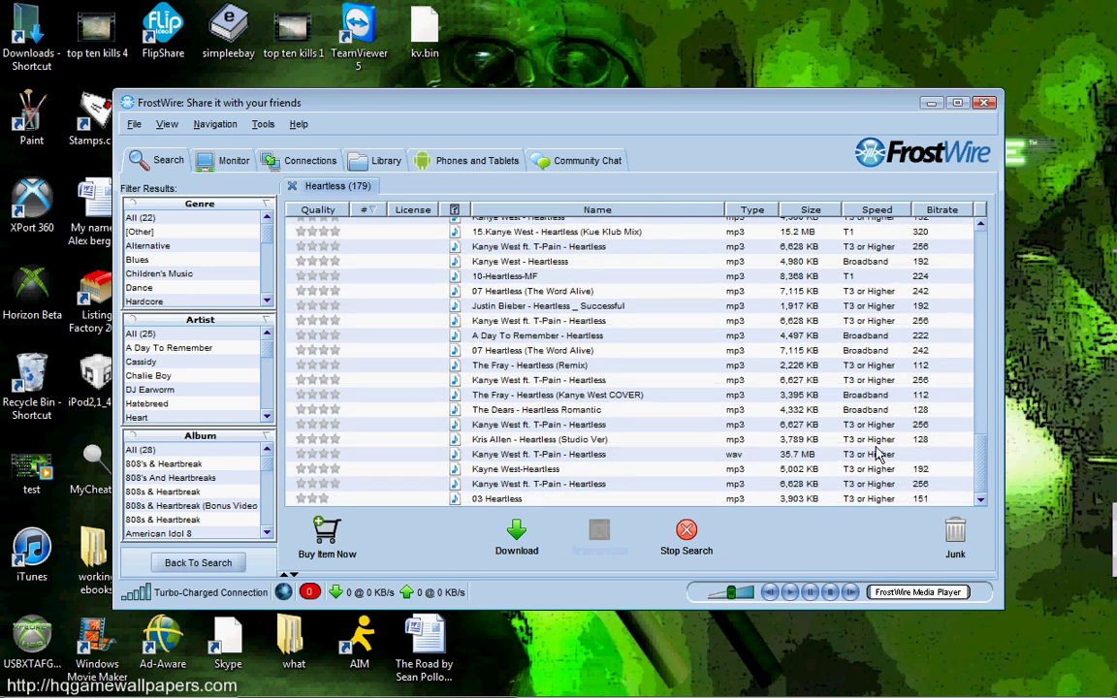
{"action": "left_click", "coordinate": [752, 457]}
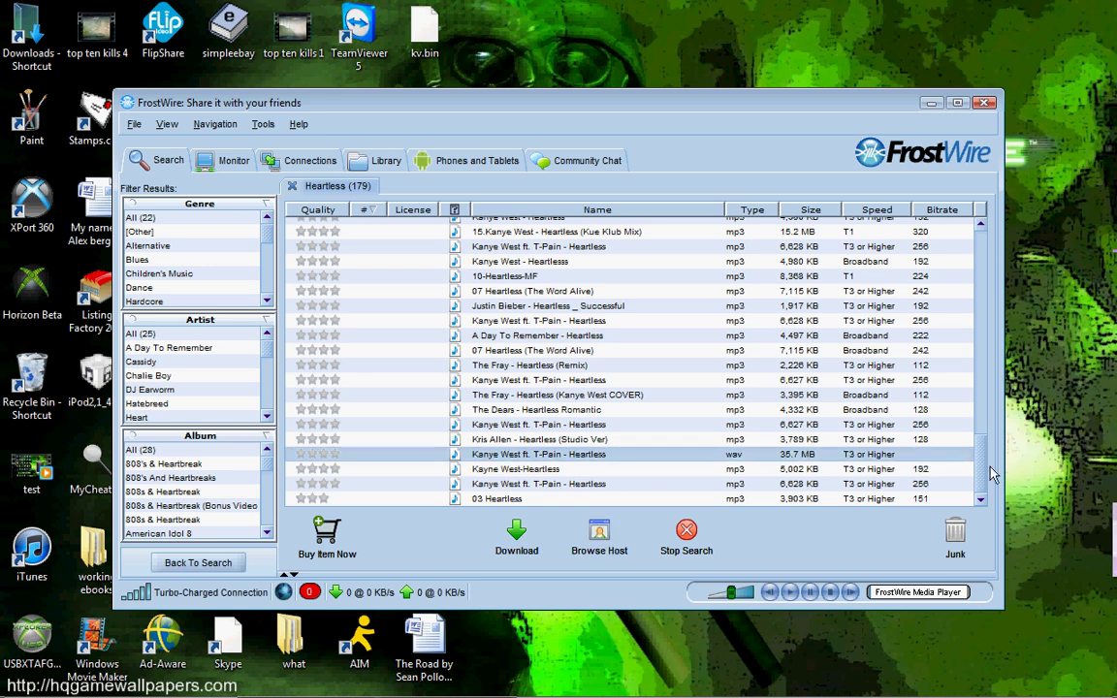
{"action": "scroll", "coordinate": [917, 457], "scroll_direction": "up", "scroll_amount": 20}
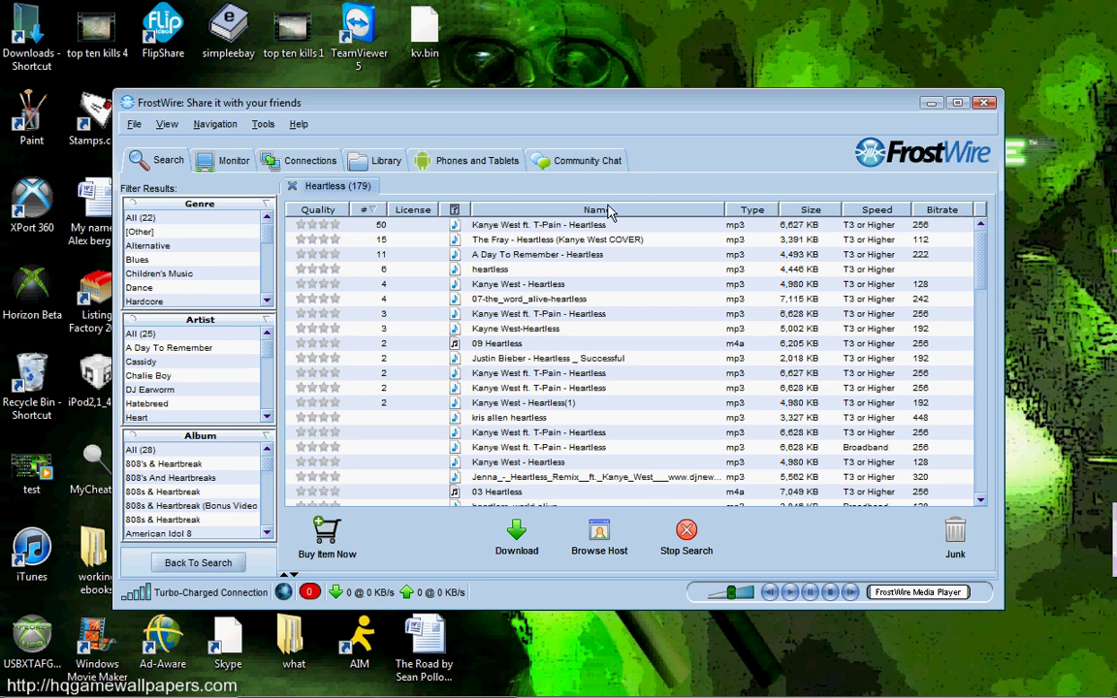
Step: Start downloading the first result, the 6,627 KB "Kanye West ft. T-Pain - Heartless" mp3, and cancel the download
{"action": "double_click", "coordinate": [558, 228]}
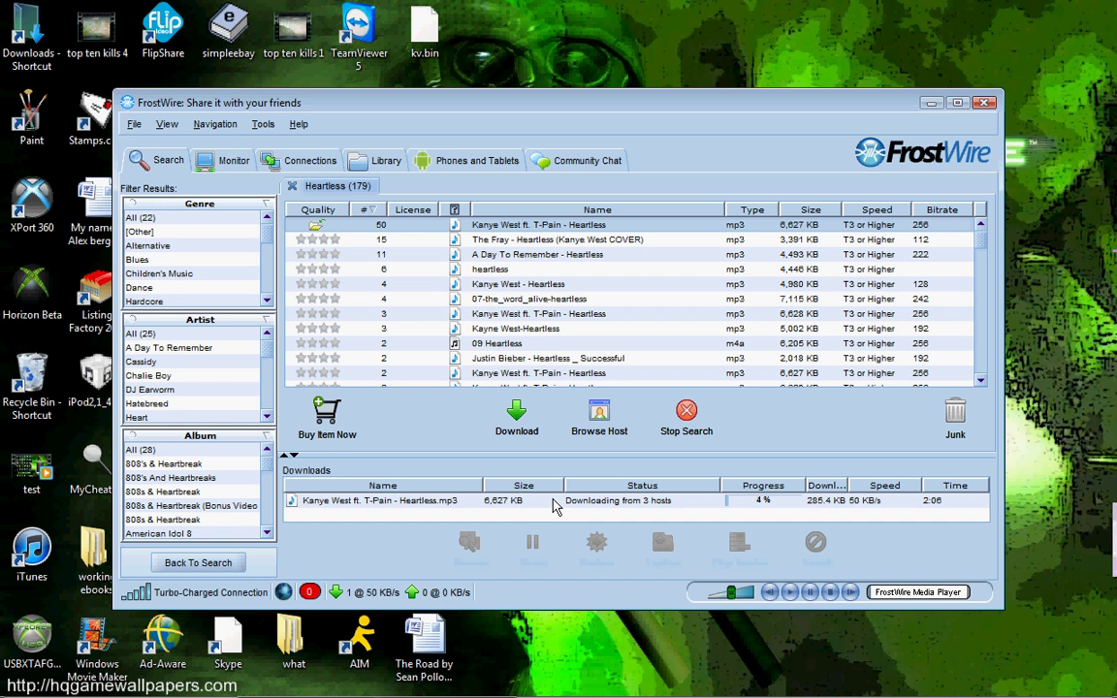
{"action": "left_click", "coordinate": [556, 502]}
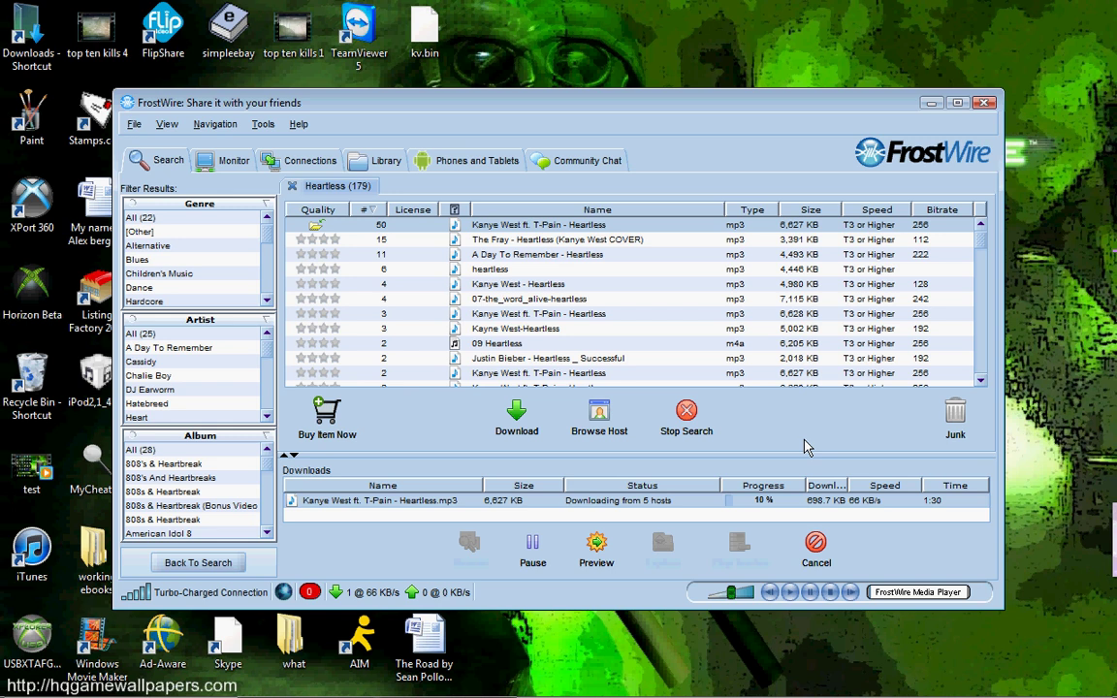
{"action": "double_click", "coordinate": [171, 632]}
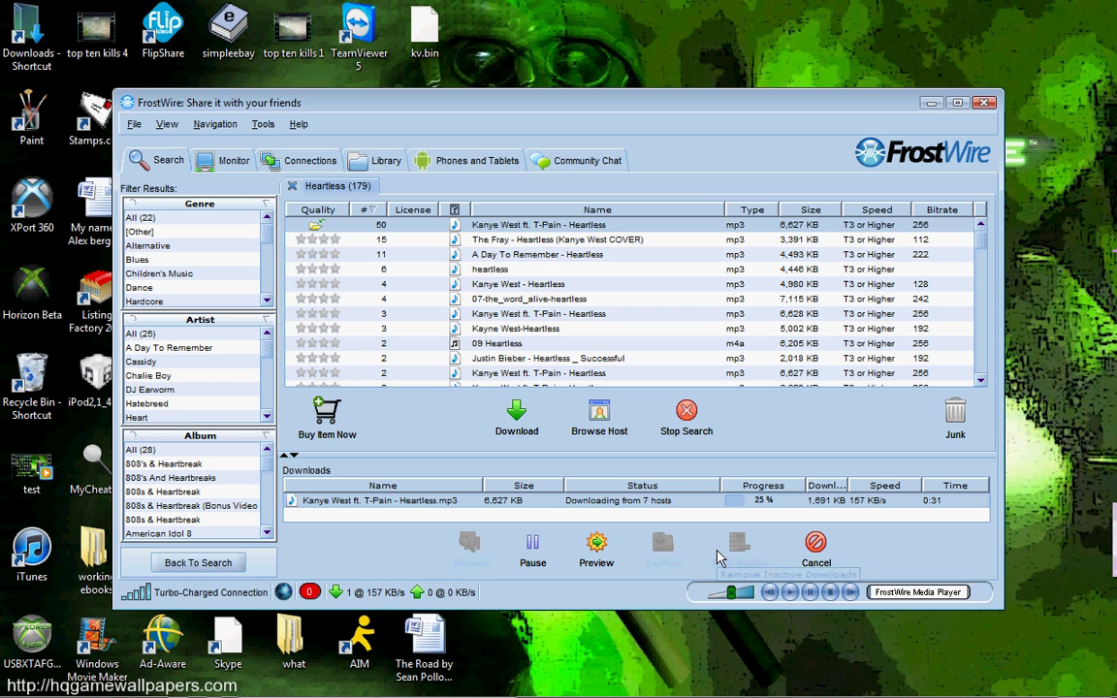
{"action": "left_click", "coordinate": [815, 546]}
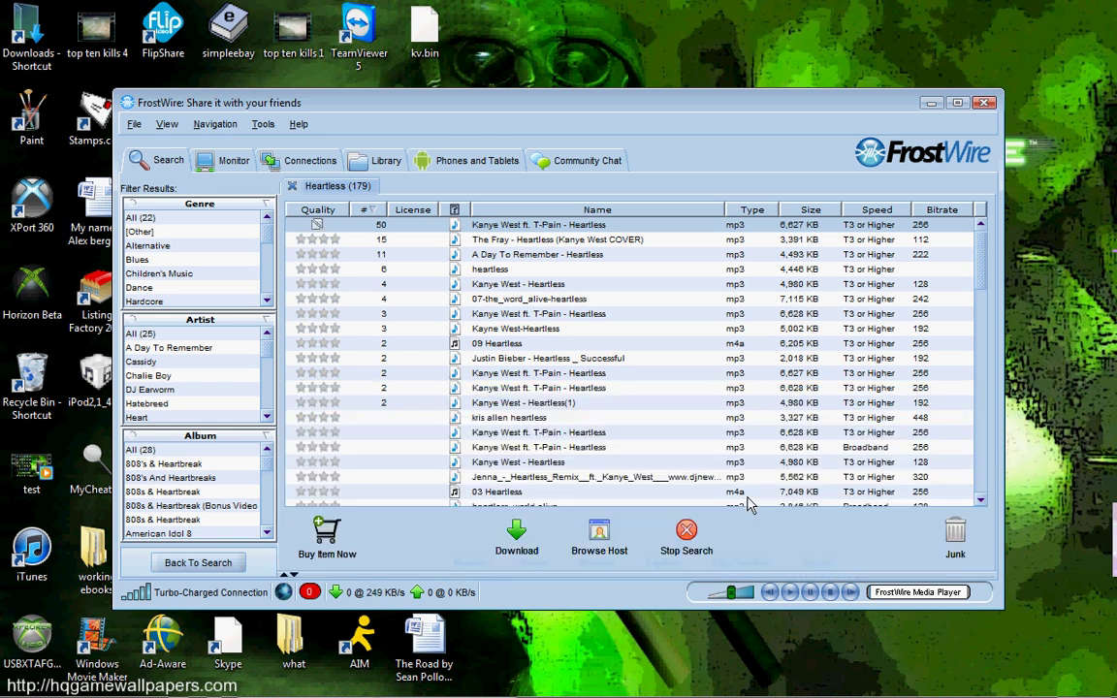
{"action": "mouse_move", "coordinate": [754, 492]}
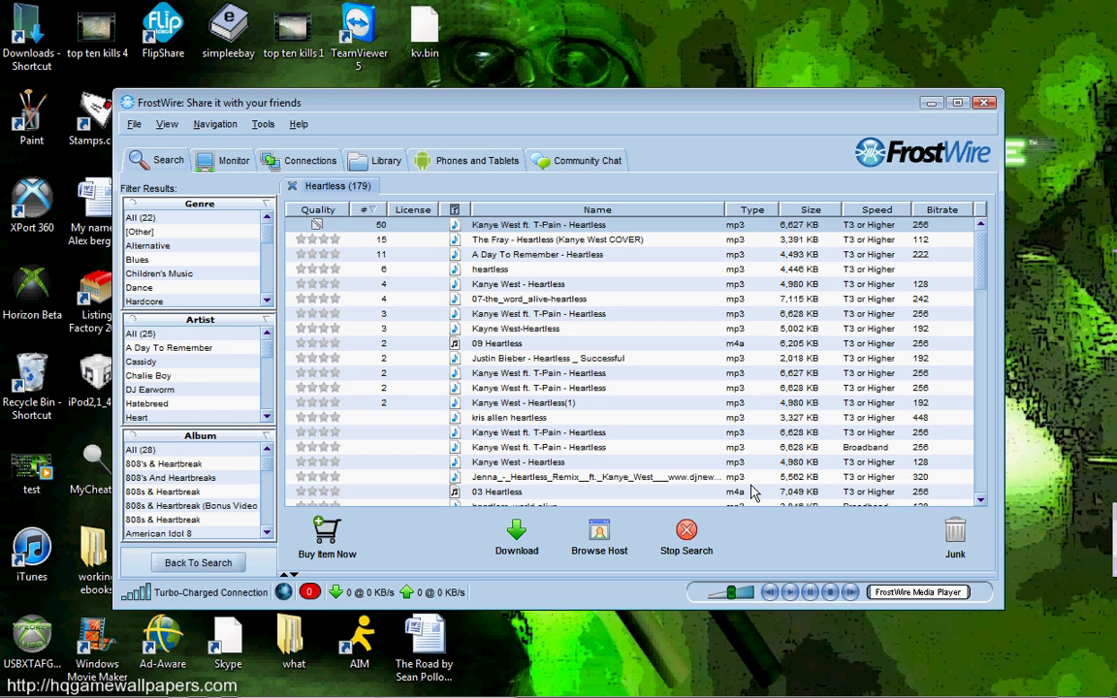
Step: Minimize FrostWire and move the "03 - Heartless" music file to the empty desktop area below the Modern Warfare picture
{"action": "left_click", "coordinate": [928, 109]}
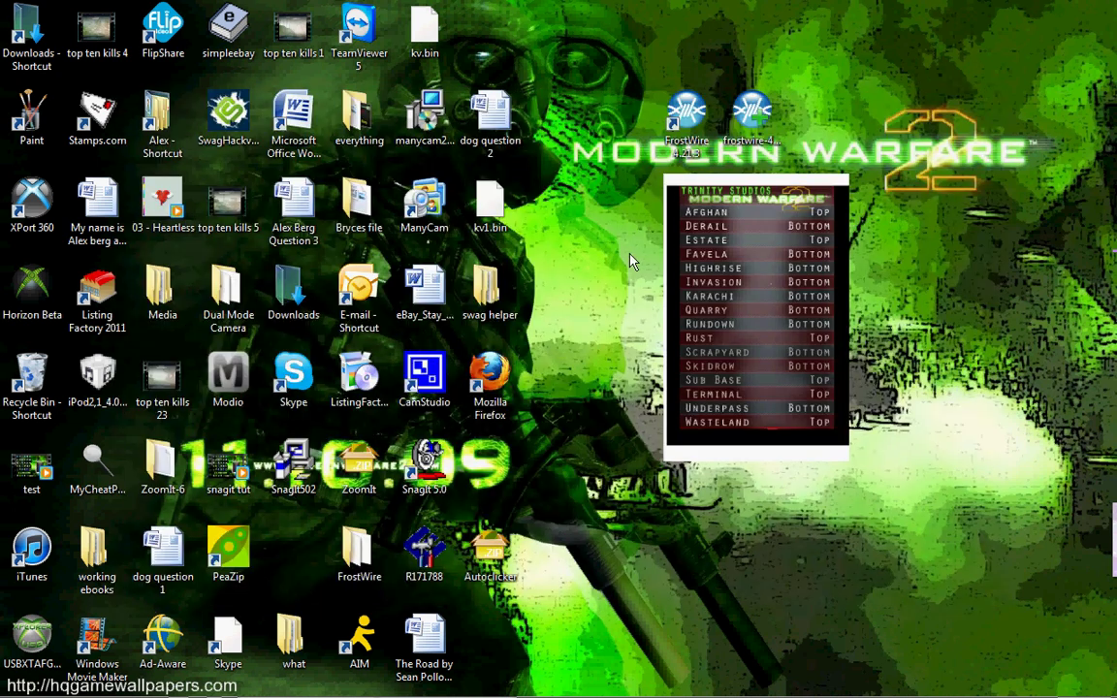
{"action": "left_click", "coordinate": [192, 228]}
{"action": "left_click_drag", "start_coordinate": [862, 230], "coordinate": [781, 575]}
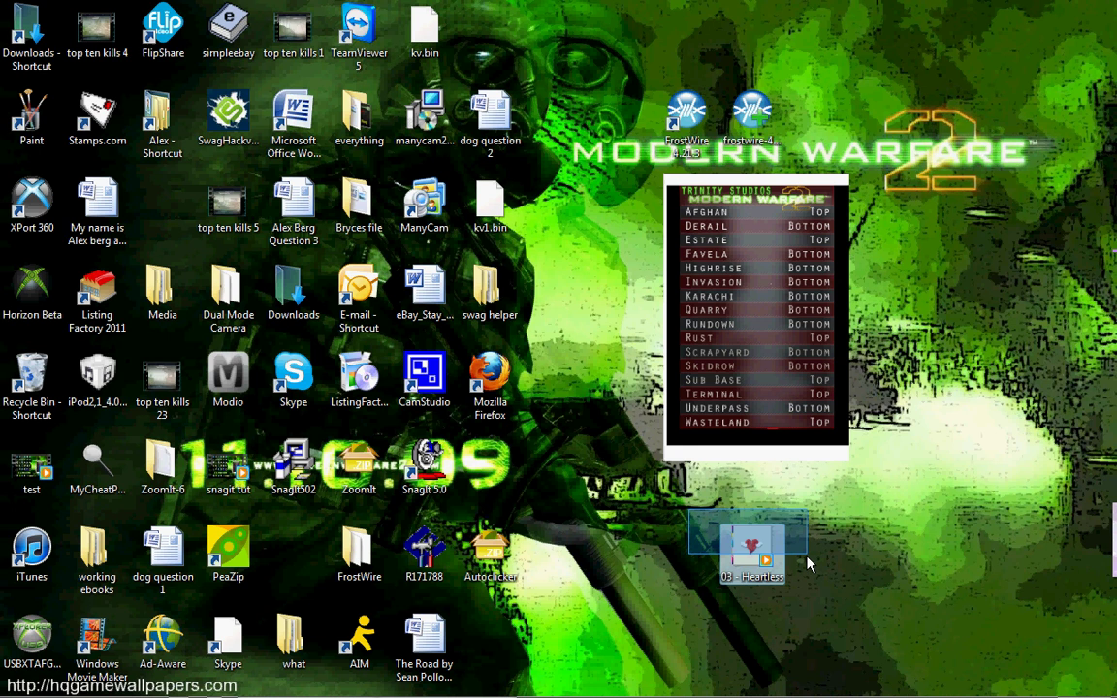
{"action": "left_click_drag", "start_coordinate": [810, 564], "coordinate": [828, 625]}
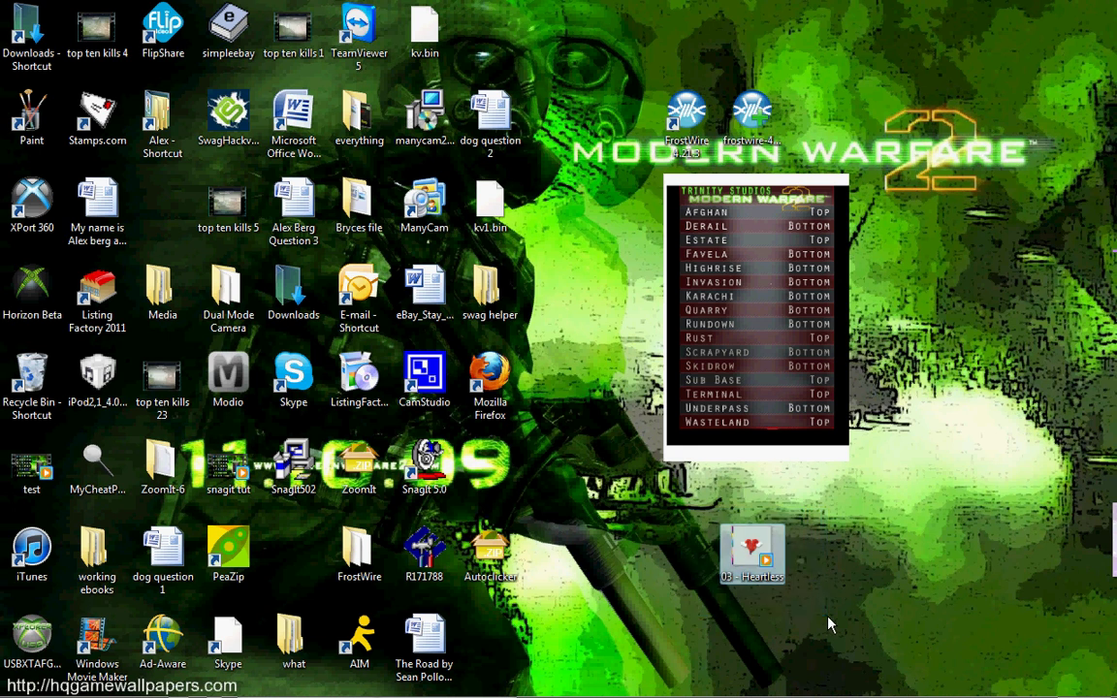
Step: Scan the "03 - Heartless" file on the desktop with Norton AntiVirus and with Ad-Aware
{"action": "double_click", "coordinate": [759, 554]}
{"action": "right_click", "coordinate": [757, 551]}
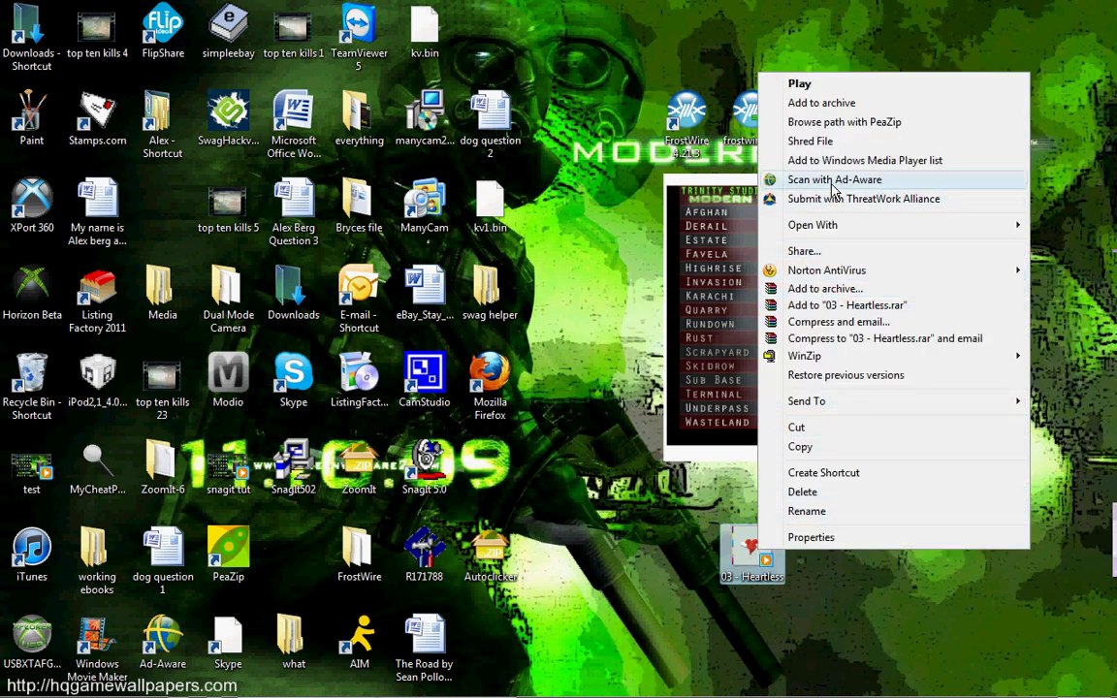
{"action": "mouse_move", "coordinate": [863, 270]}
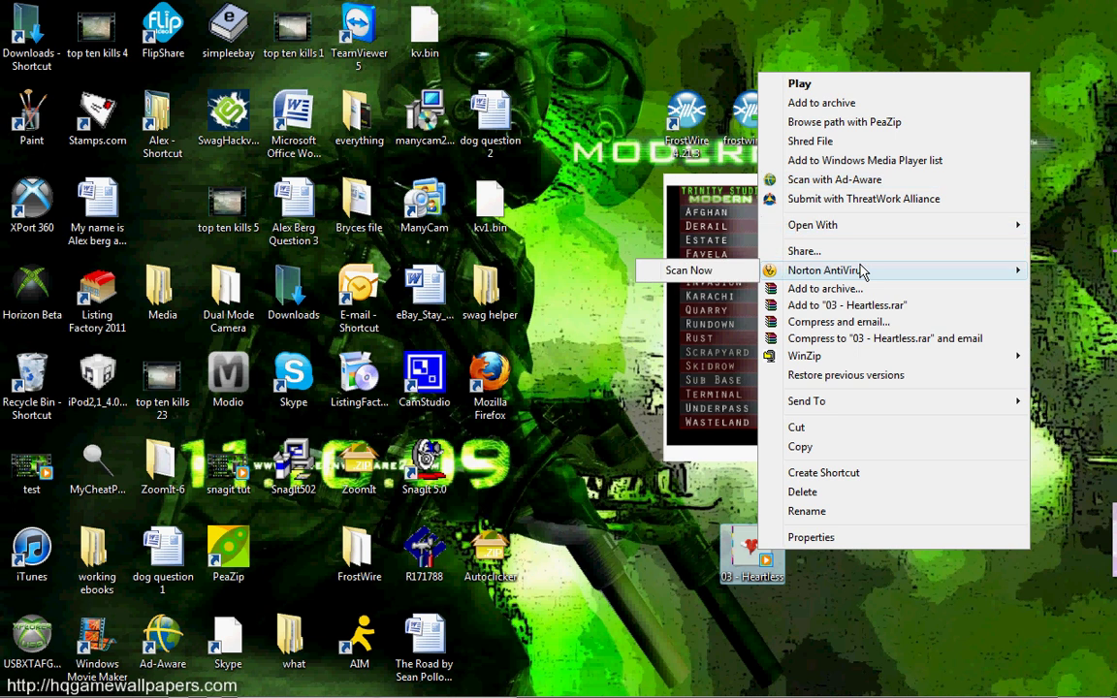
{"action": "left_click", "coordinate": [732, 274]}
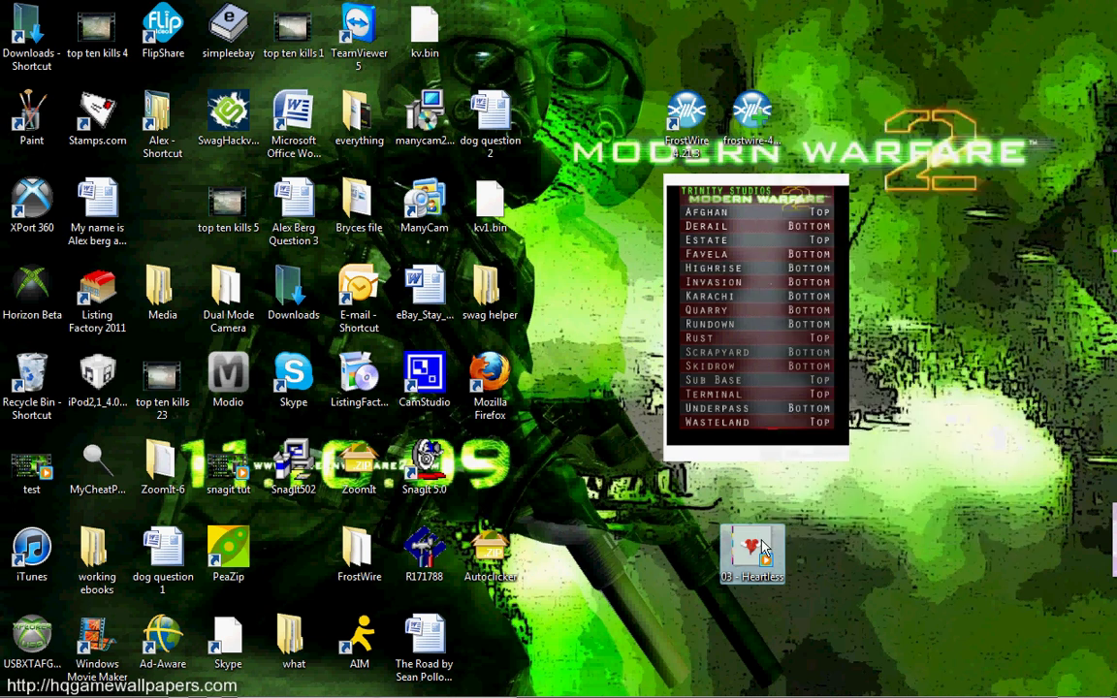
{"action": "right_click", "coordinate": [762, 548]}
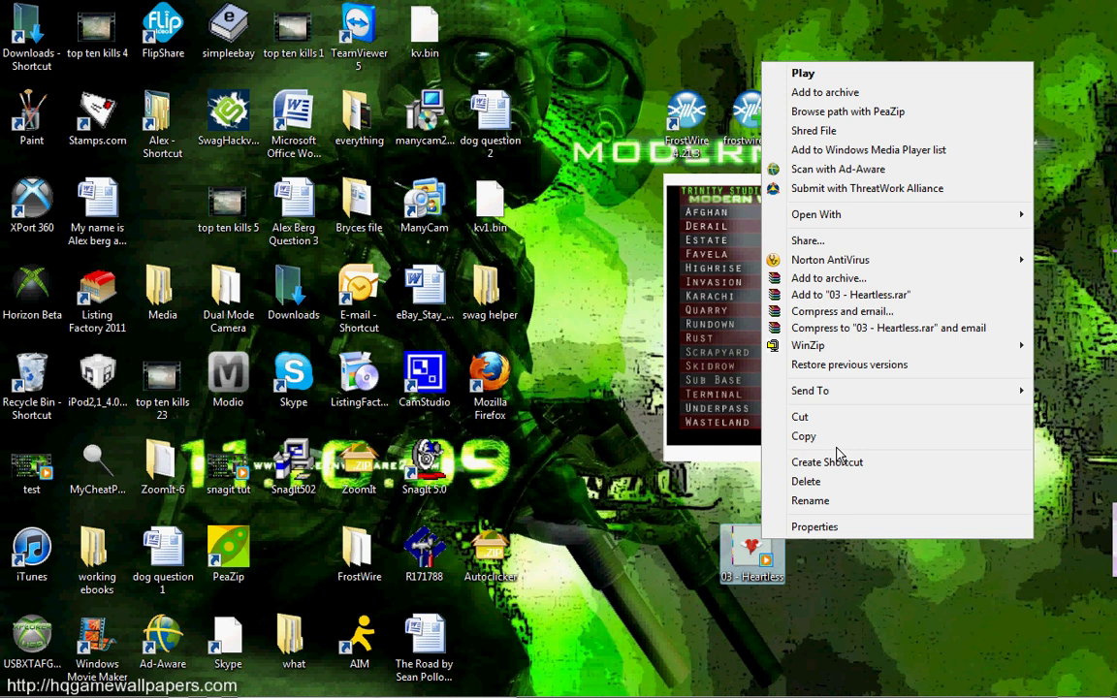
{"action": "key", "text": "Escape"}
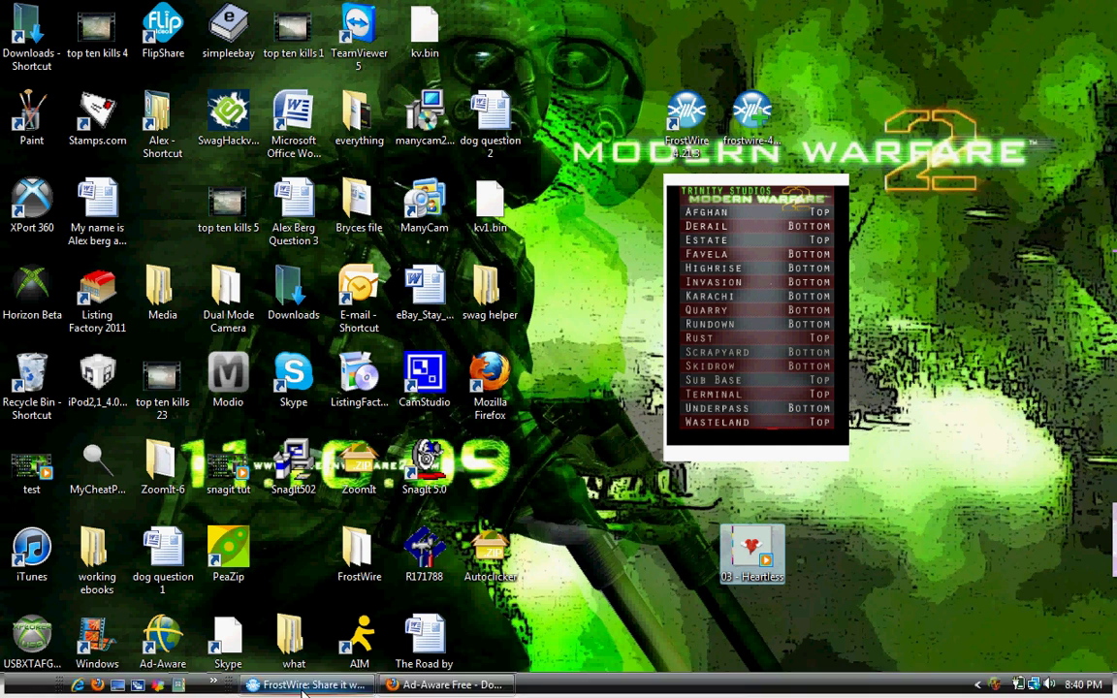
Step: Switch back to FrostWire, clear the Norton window out of the way, and return to the search form
{"action": "left_click", "coordinate": [307, 684]}
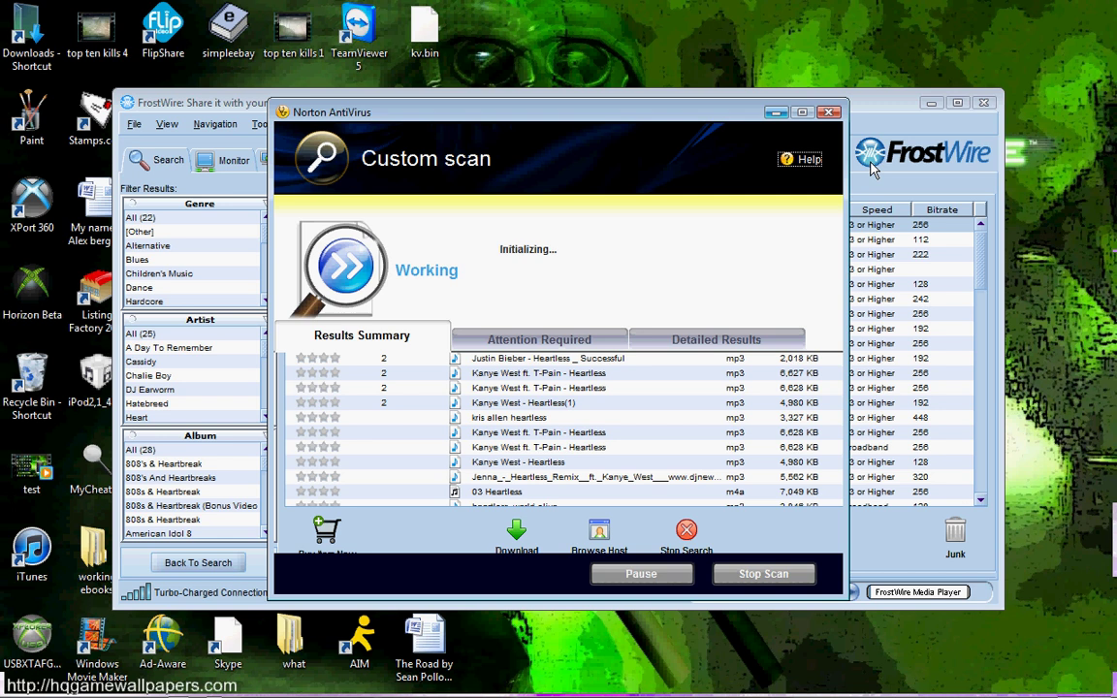
{"action": "left_click", "coordinate": [850, 93]}
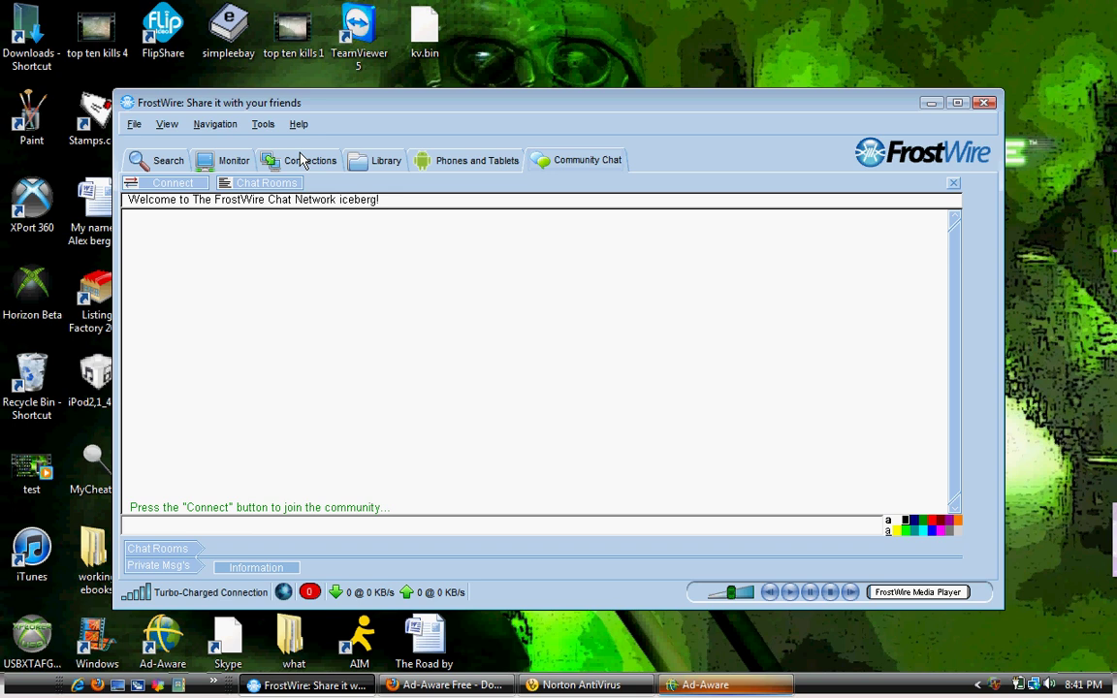
{"action": "left_click", "coordinate": [167, 161]}
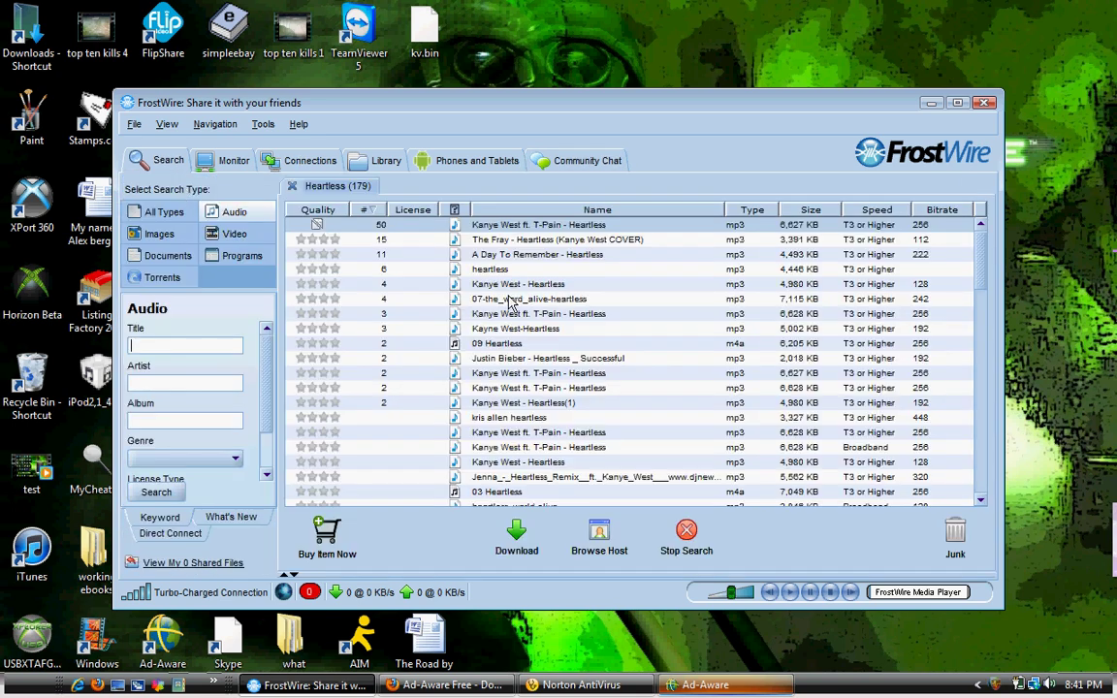
Step: Try the video and programs search types, entering "mine" as the program name
{"action": "left_click", "coordinate": [229, 234]}
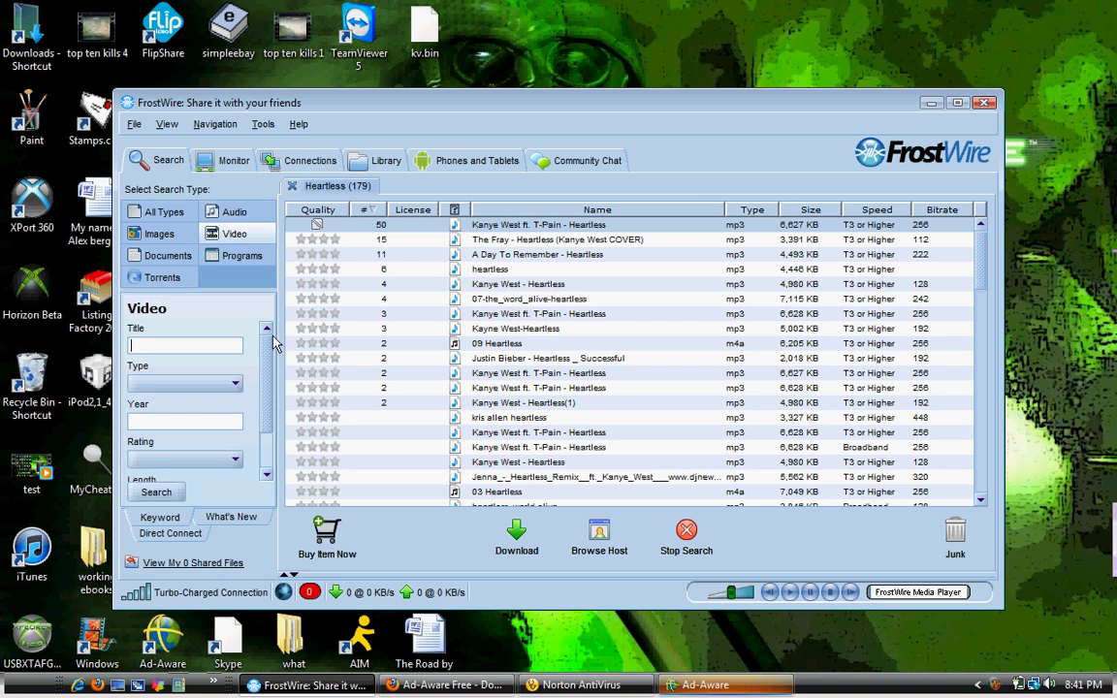
{"action": "left_click", "coordinate": [238, 256]}
{"action": "left_click", "coordinate": [191, 346]}
{"action": "type", "text": "mine"}
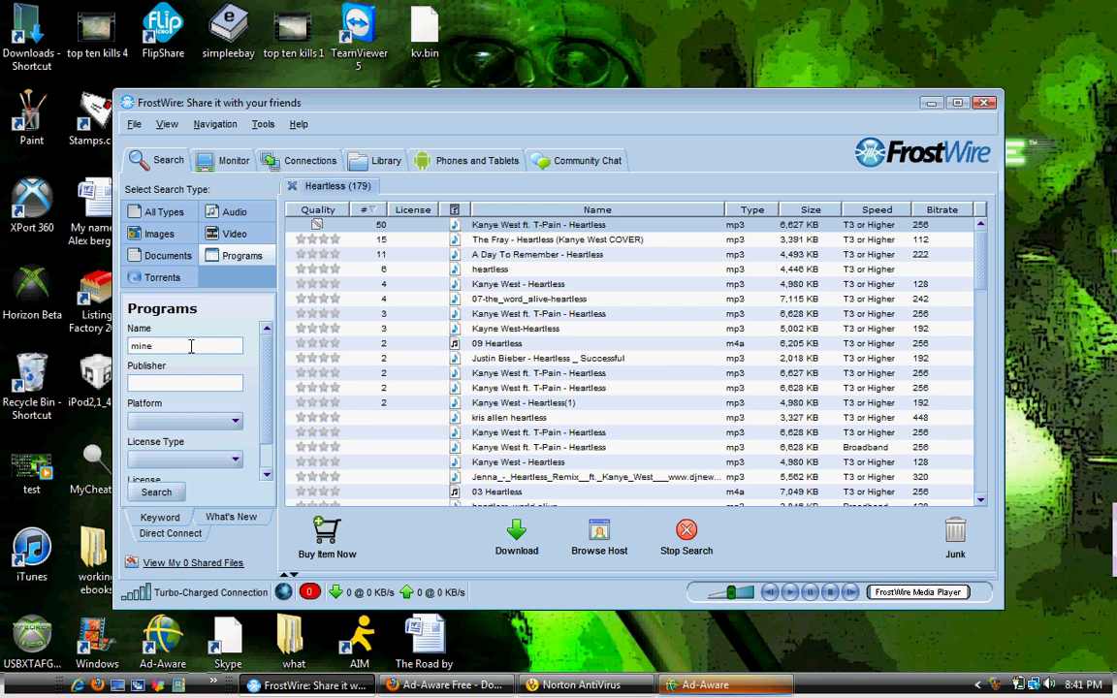
Step: Search torrents by the filename "minecraft"
{"action": "left_click", "coordinate": [162, 277]}
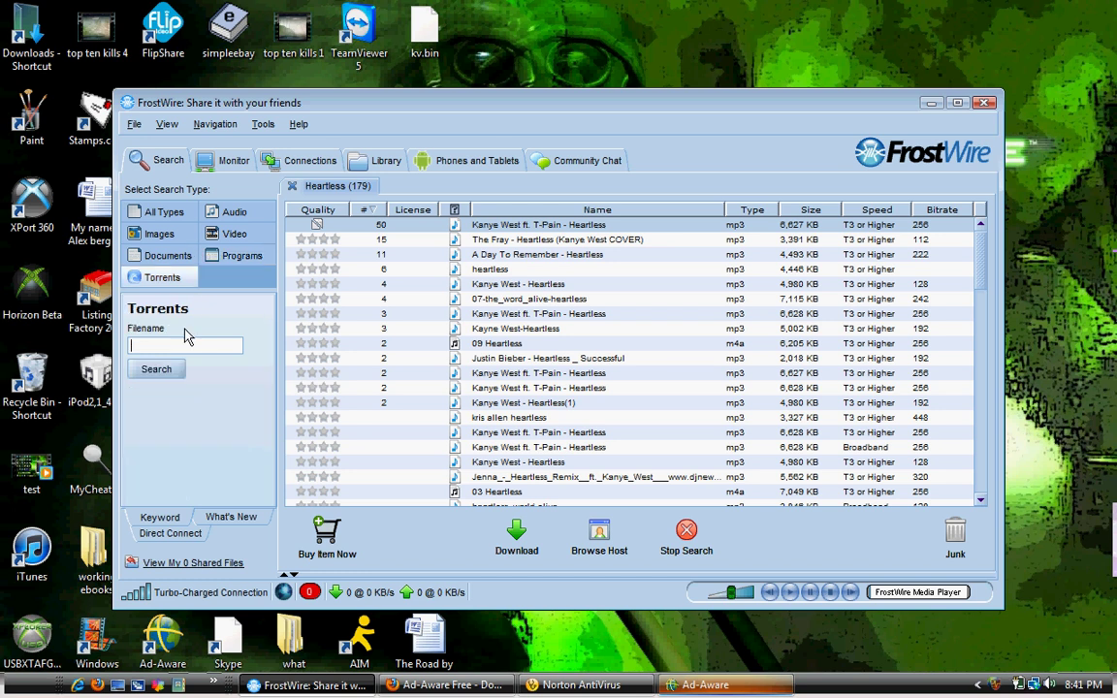
{"action": "type", "text": "minecraft"}
{"action": "key", "text": "Return"}
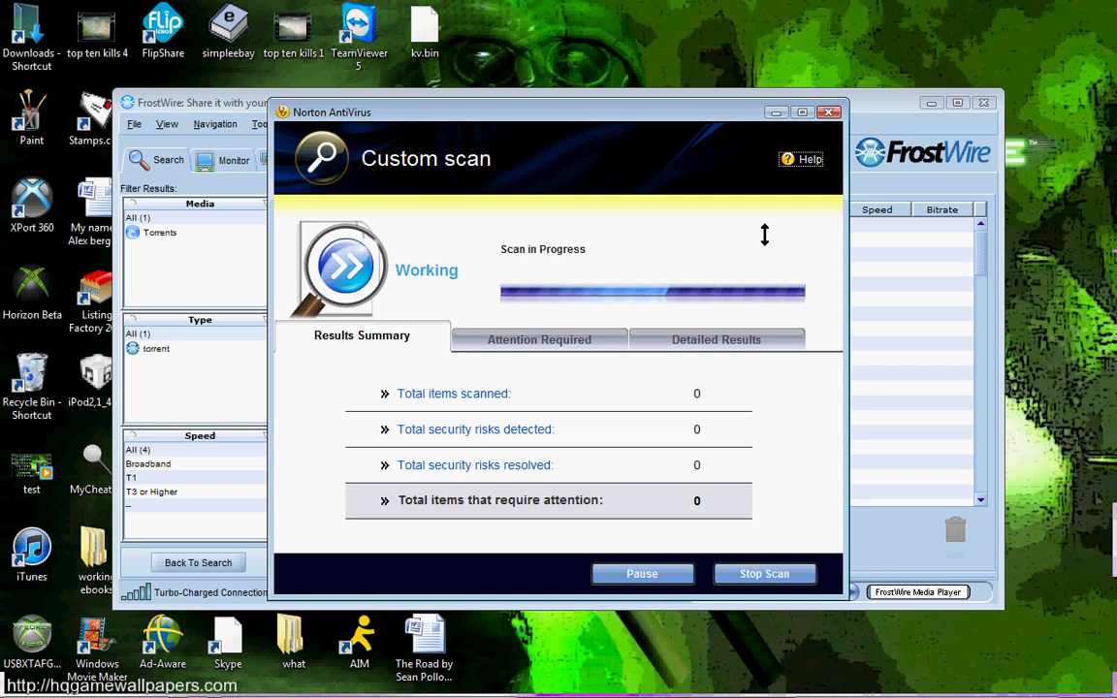
Step: Minimize FrostWire, finish the Norton custom scan, and minimize the Ad-Aware scan window
{"action": "left_click", "coordinate": [906, 103]}
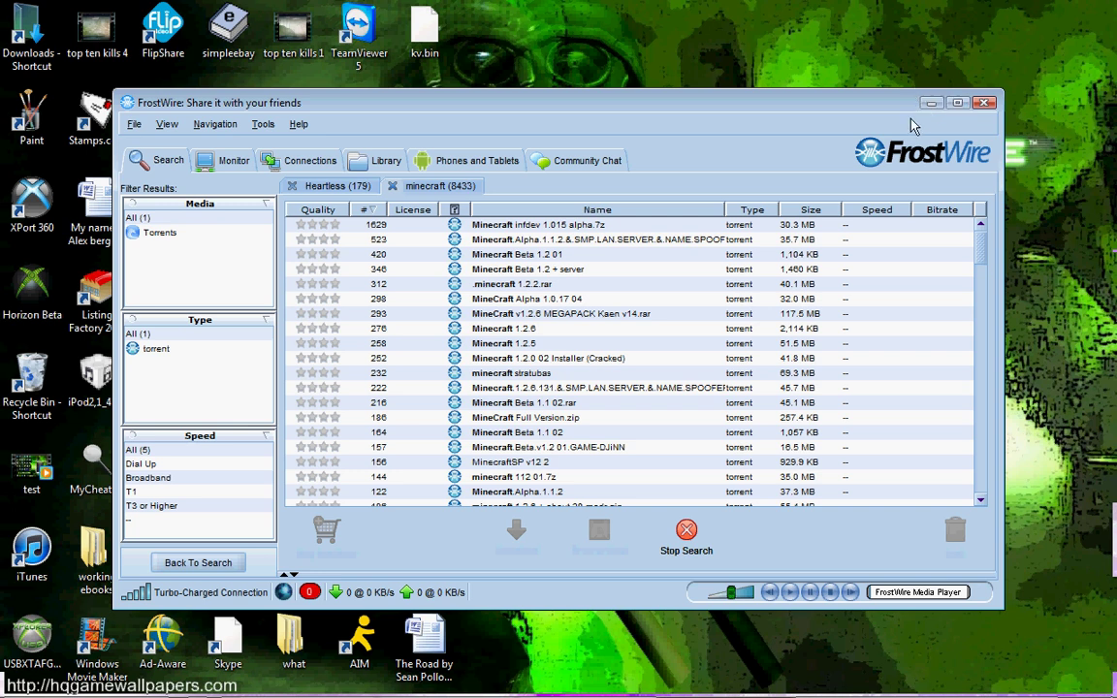
{"action": "left_click", "coordinate": [932, 103]}
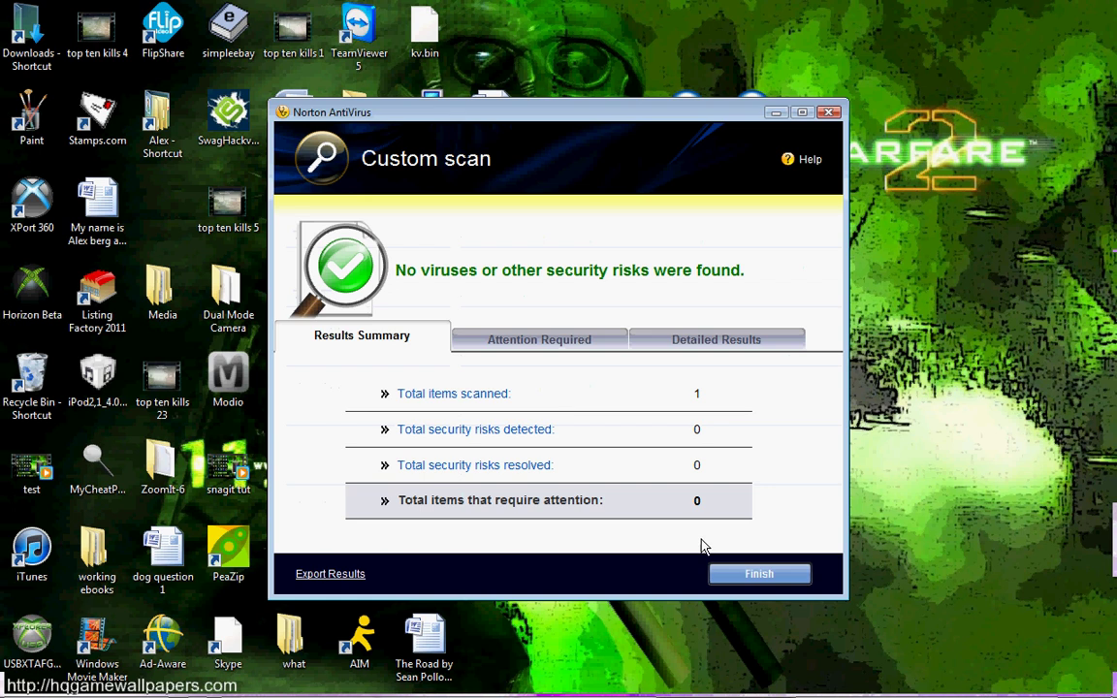
{"action": "left_click", "coordinate": [748, 575]}
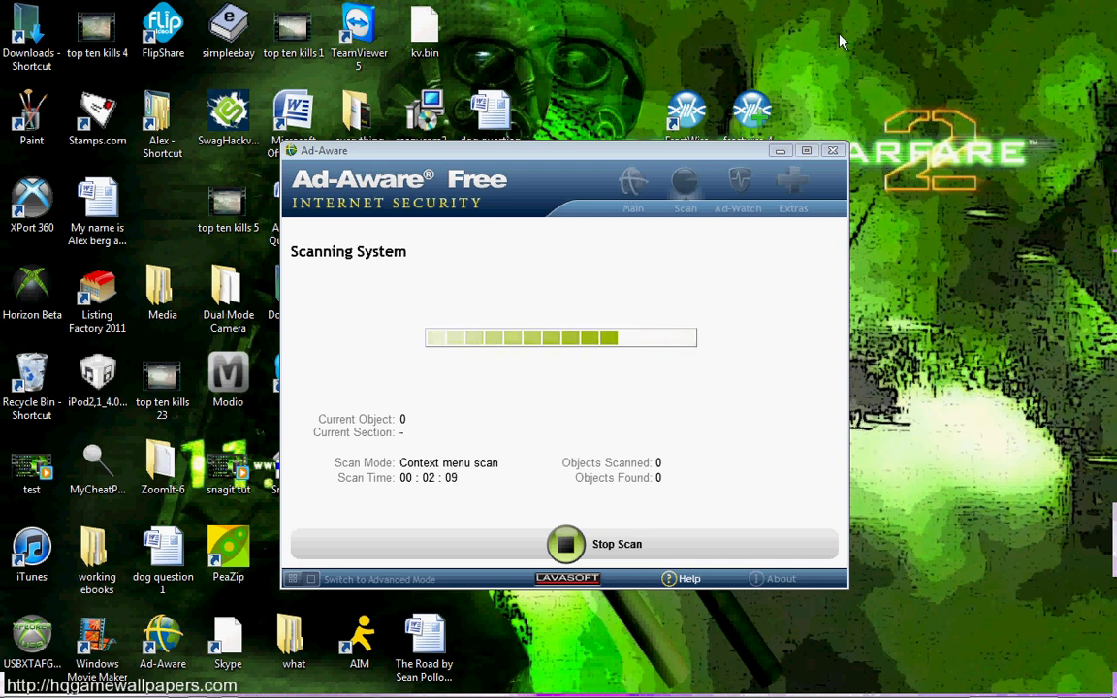
{"action": "left_click", "coordinate": [780, 151]}
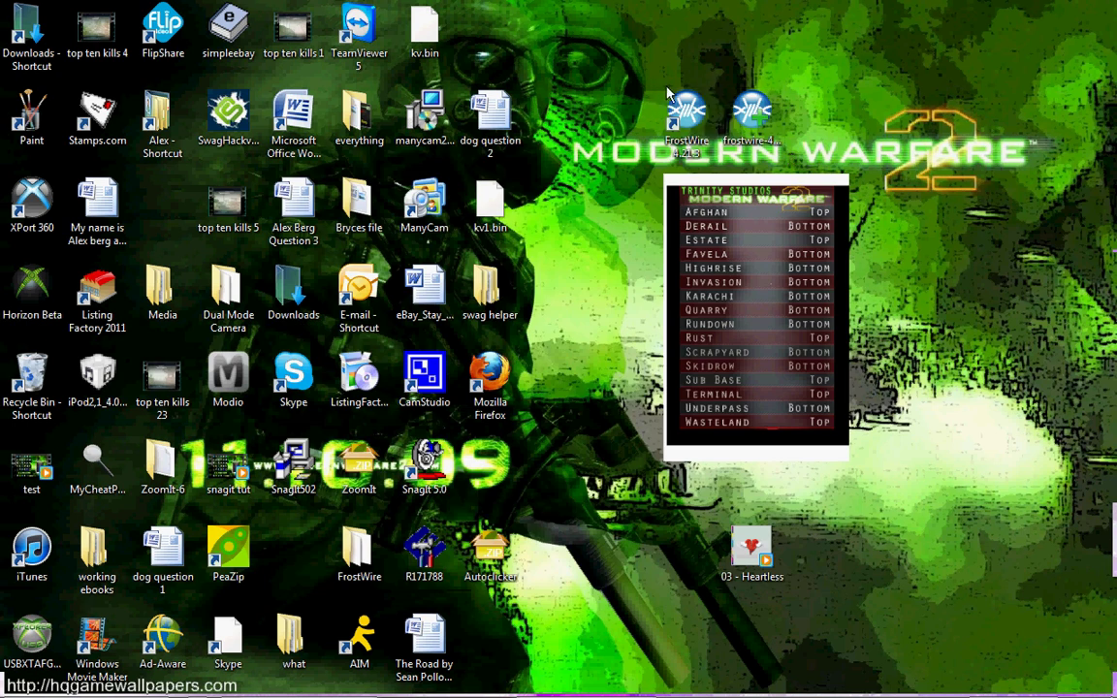
Step: Point out the FrostWire 4.21.3 shortcut and the FrostWire installer by selecting both on the desktop
{"action": "left_click_drag", "start_coordinate": [591, 70], "coordinate": [830, 151]}
{"action": "left_click_drag", "start_coordinate": [803, 85], "coordinate": [637, 179]}
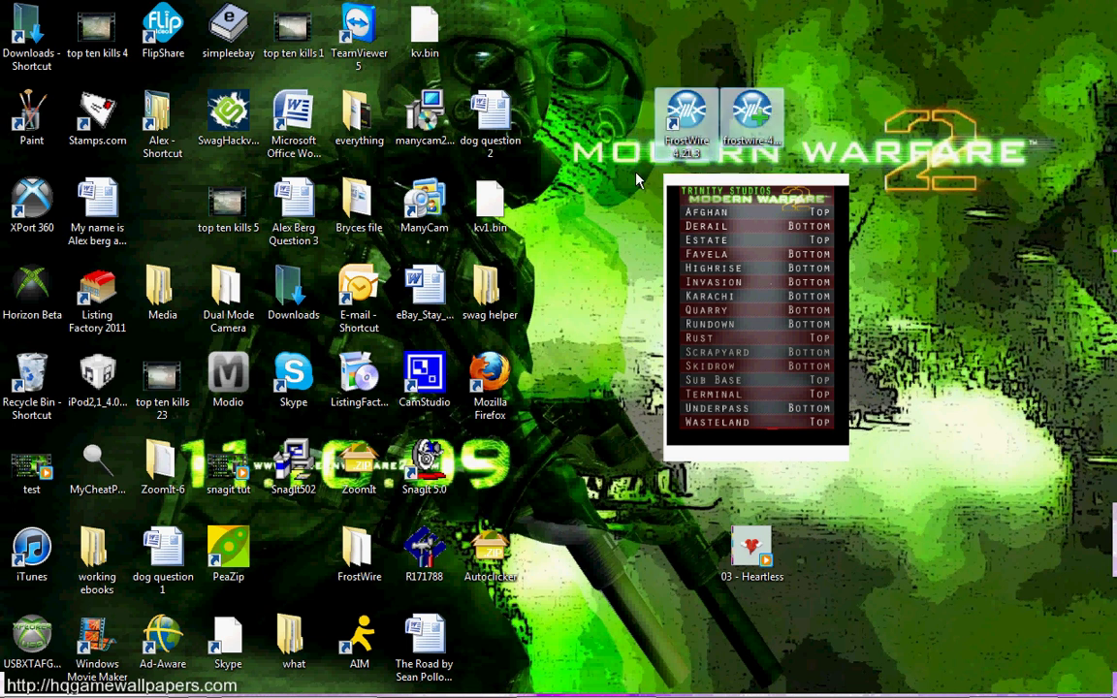
{"action": "left_click", "coordinate": [637, 179]}
{"action": "left_click_drag", "start_coordinate": [572, 157], "coordinate": [775, 60]}
{"action": "left_click", "coordinate": [766, 87]}
{"action": "left_click", "coordinate": [623, 209]}
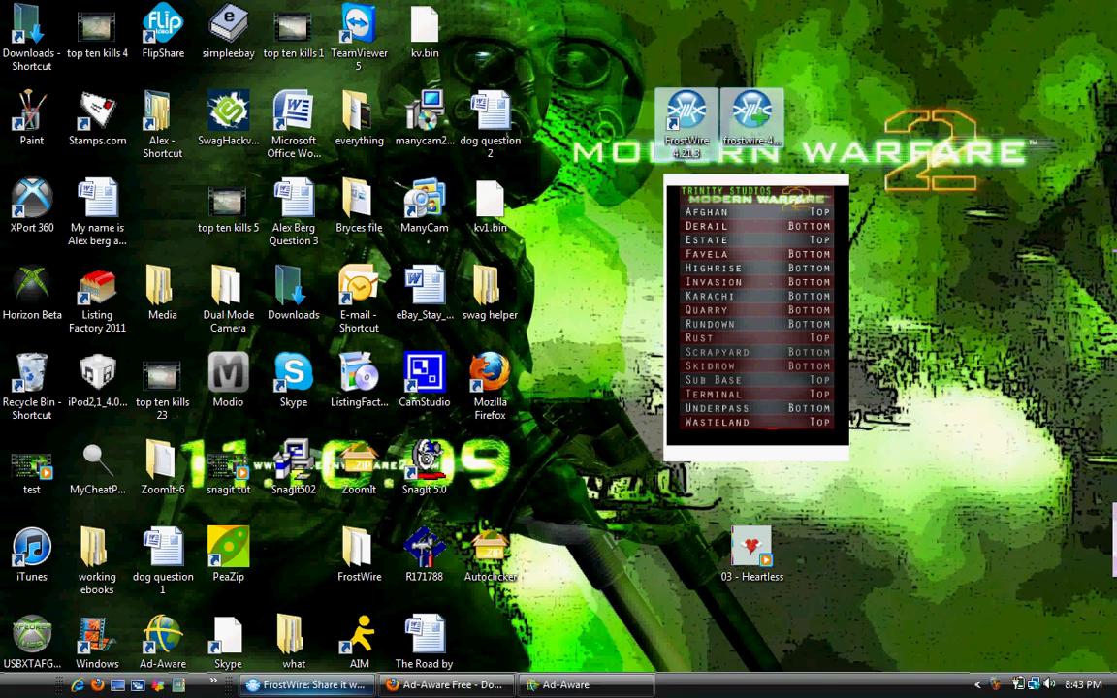
Step: Switch to Ad-Aware to check the progress of its scan, and minimize the window again
{"action": "left_click", "coordinate": [608, 690]}
{"action": "left_click", "coordinate": [608, 689]}
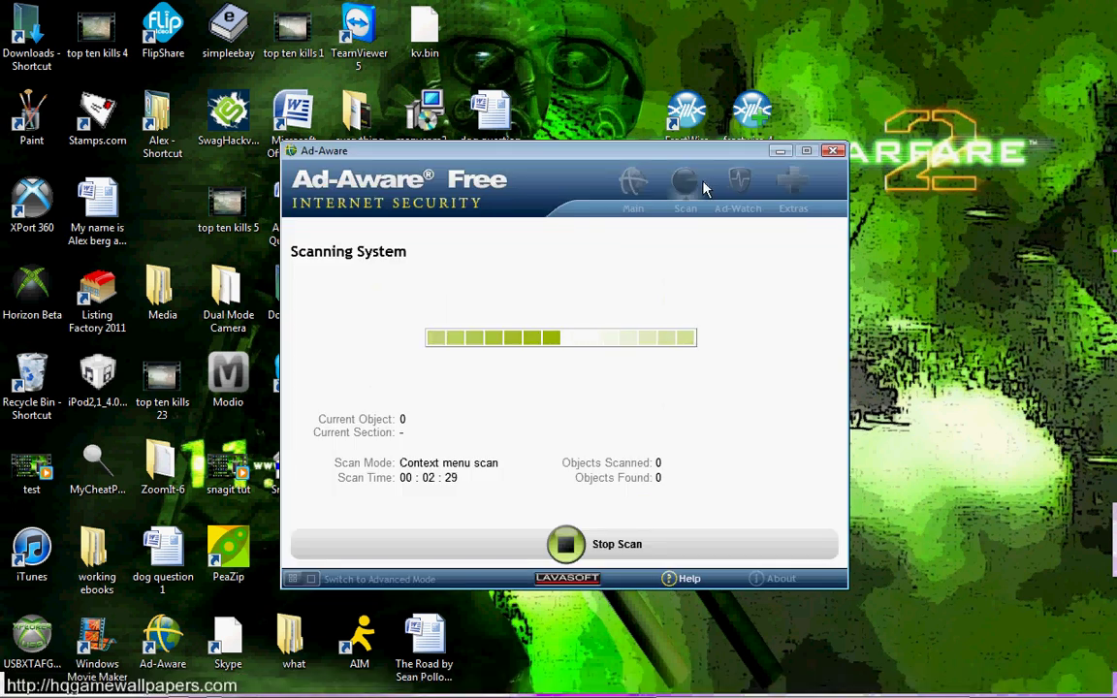
{"action": "left_click", "coordinate": [778, 152]}
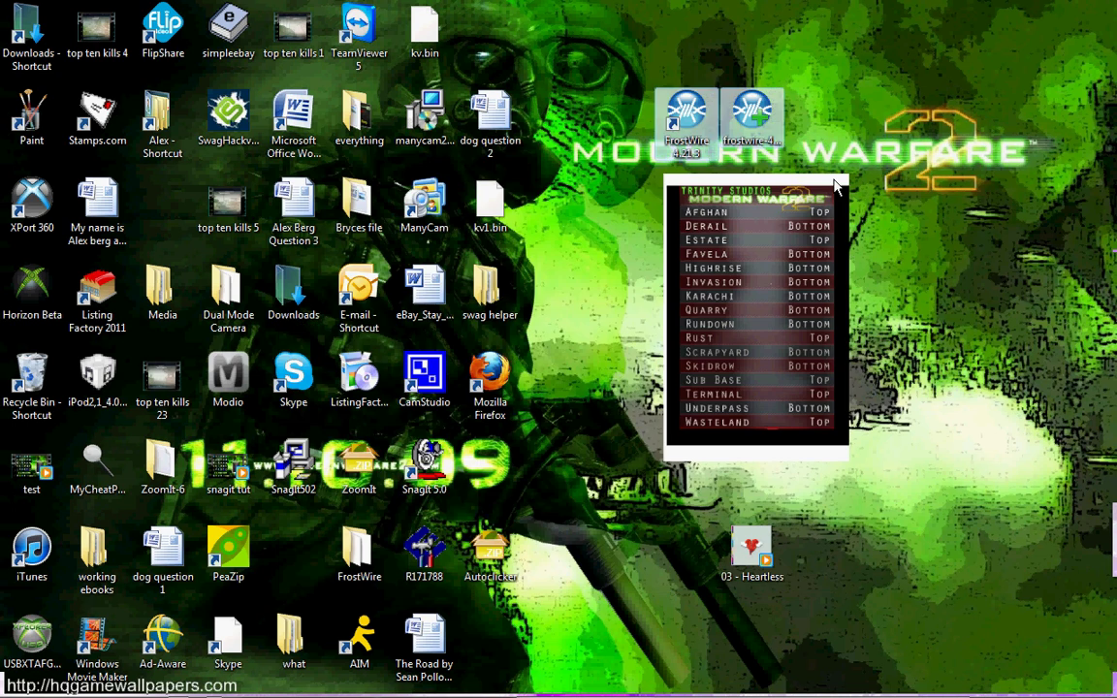
Step: Clear the desktop selection and move the FrostWire 4.21.3 shortcut into the empty spot below Mozilla Firefox
{"action": "left_click_drag", "start_coordinate": [578, 191], "coordinate": [552, 54]}
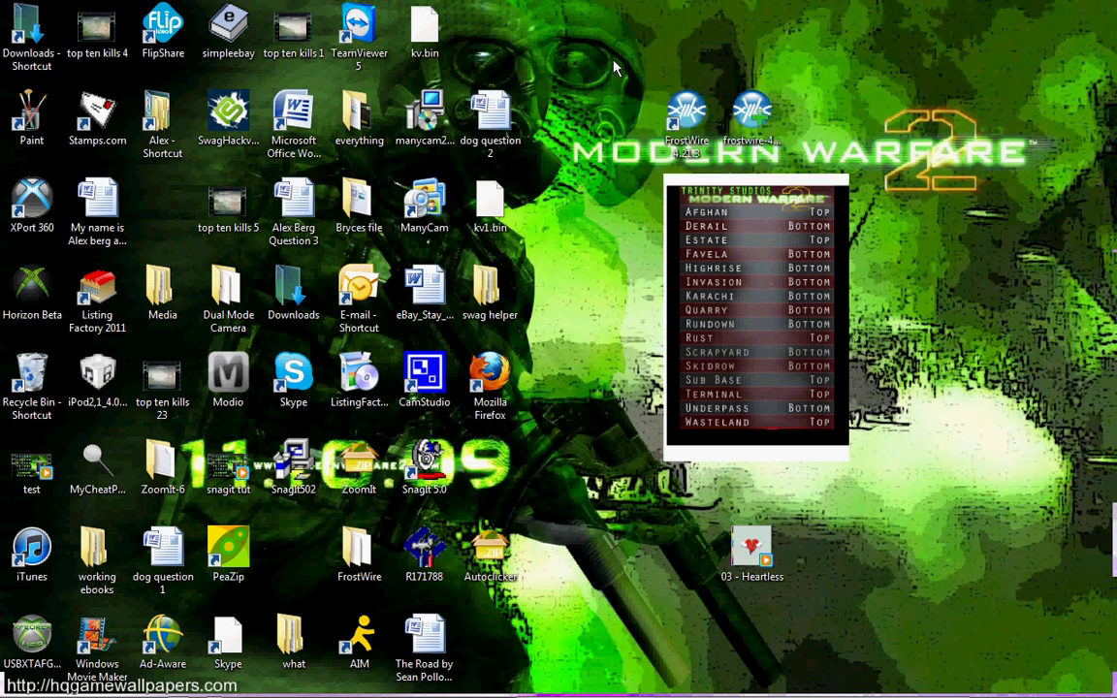
{"action": "left_click", "coordinate": [849, 169]}
{"action": "left_click", "coordinate": [687, 114]}
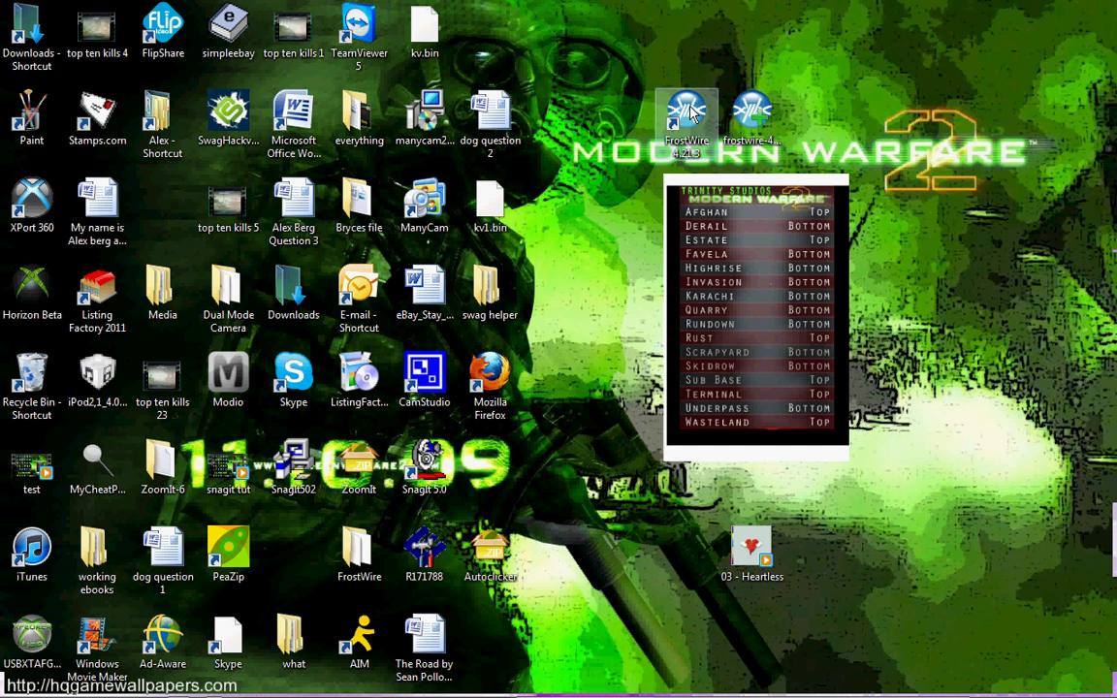
{"action": "left_click_drag", "start_coordinate": [540, 482], "coordinate": [524, 471]}
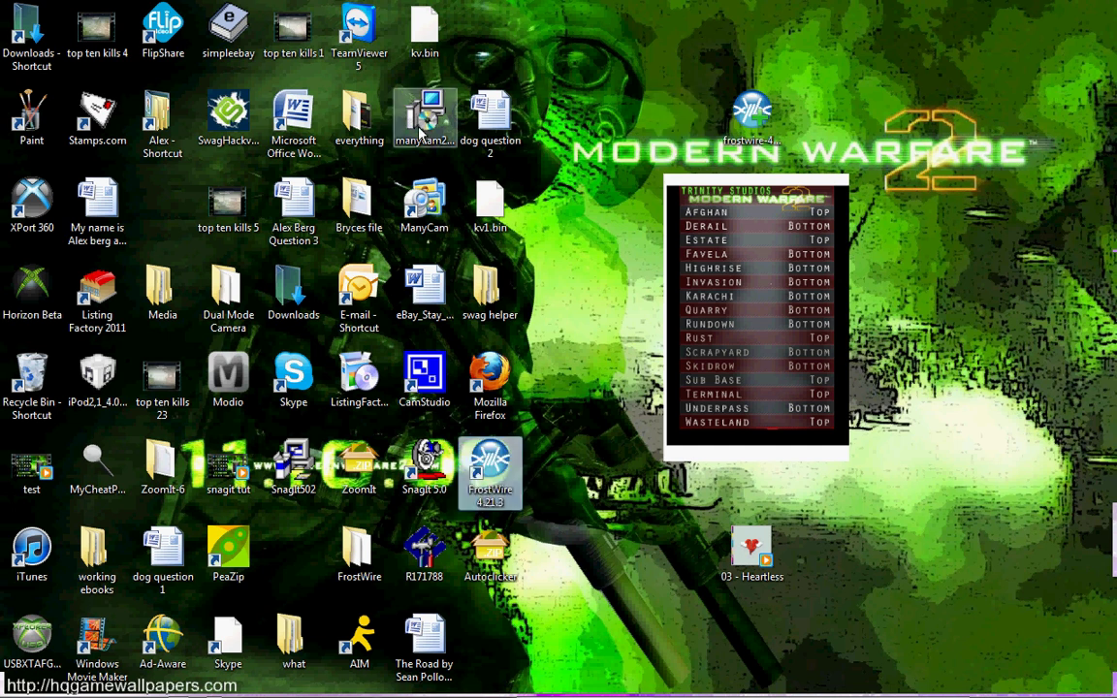
Step: Move the TeamViewer 5 shortcut out of the icon columns to above the map list, and place the FrostWire installer beside kv.bin
{"action": "left_click_drag", "start_coordinate": [359, 29], "coordinate": [686, 29]}
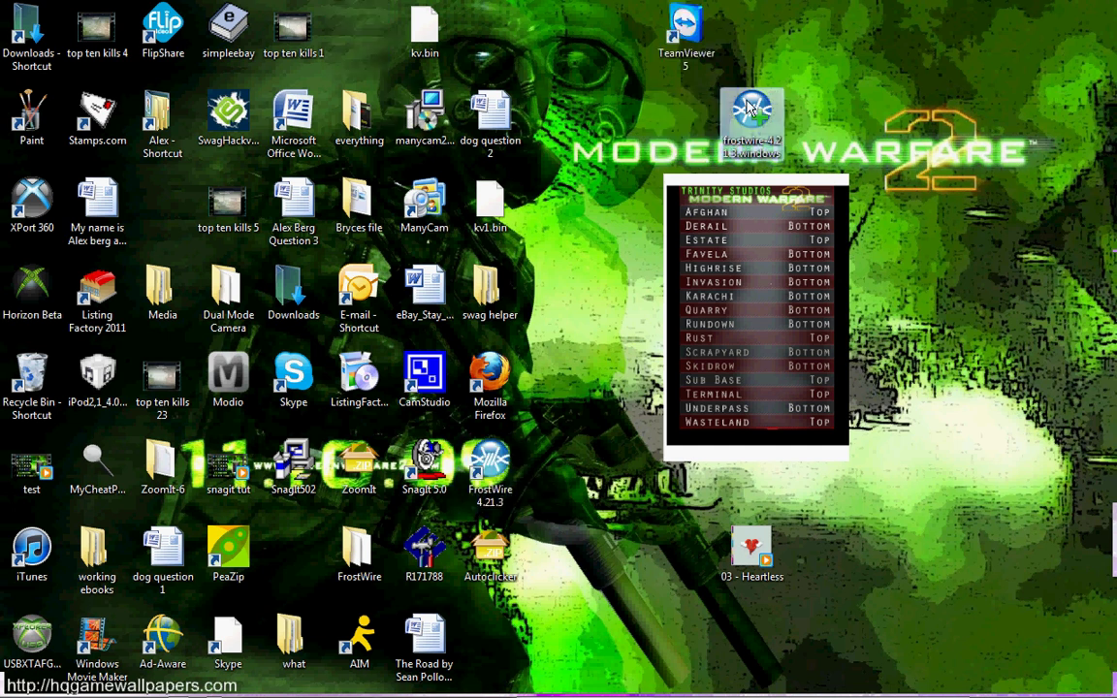
{"action": "left_click_drag", "start_coordinate": [751, 111], "coordinate": [469, 27]}
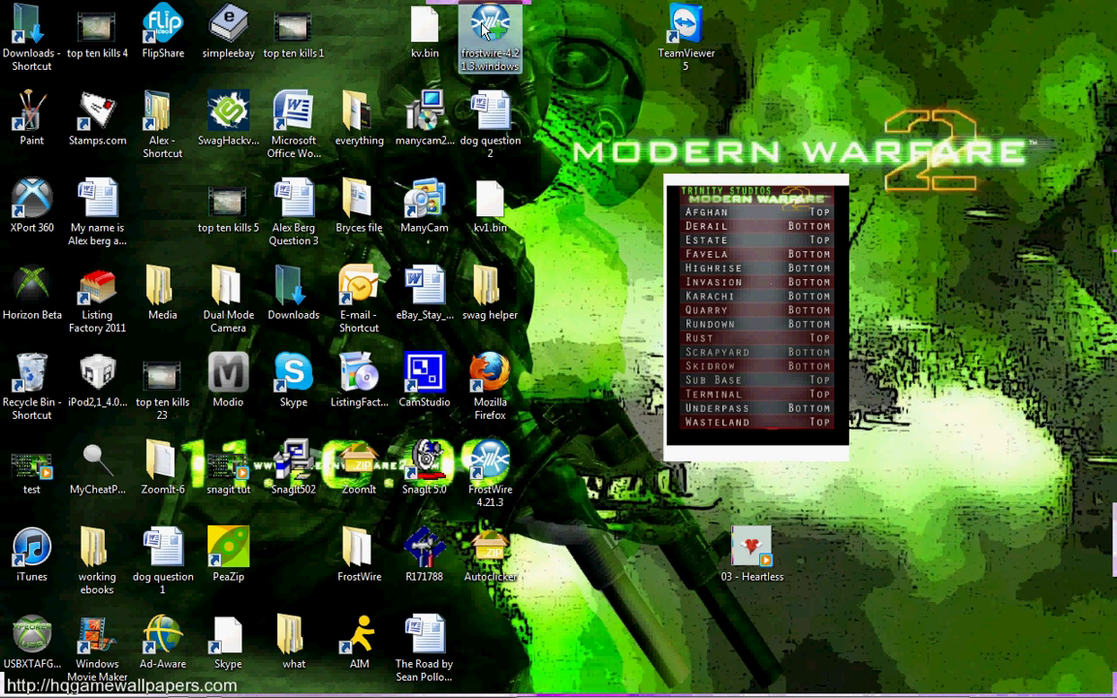
Step: Open the FrostWire installer and dismiss its security warning without running it
{"action": "double_click", "coordinate": [484, 29]}
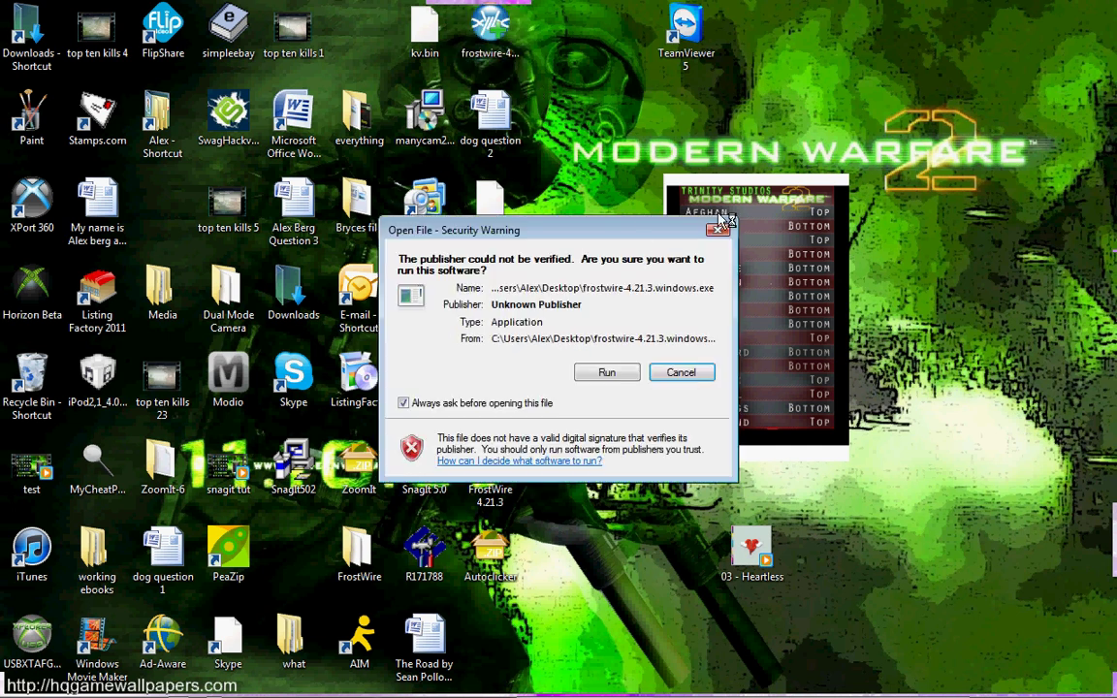
{"action": "left_click", "coordinate": [719, 227]}
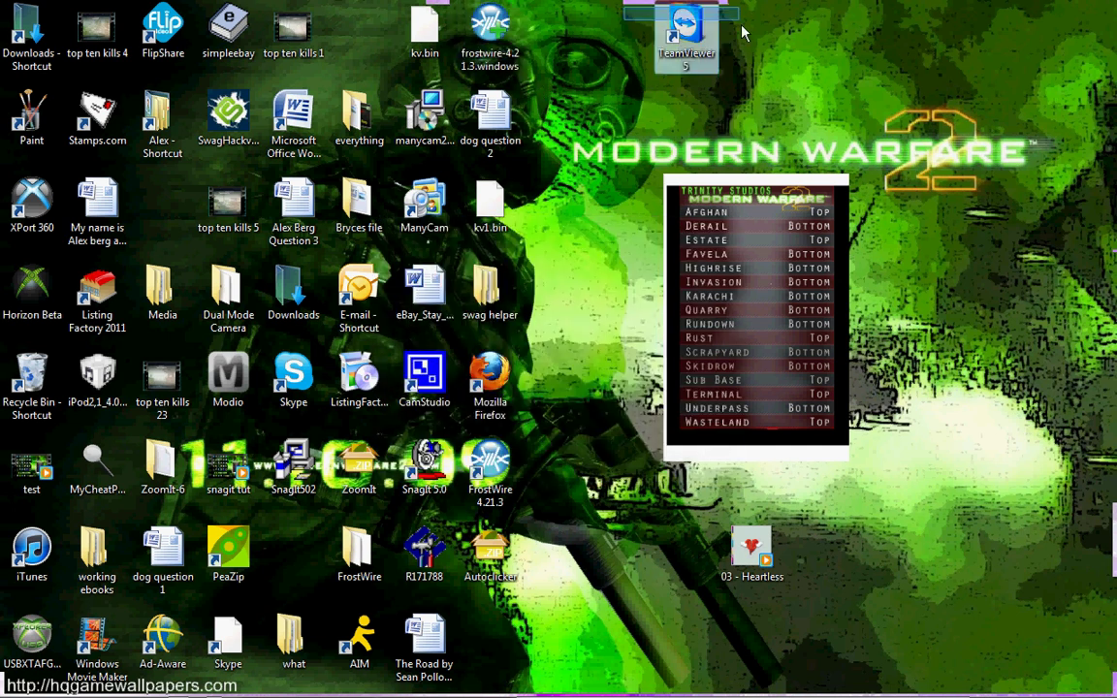
Step: Move the TeamViewer 5 shortcut down one row to just above the map list, and bring up the Ad-Aware scan window
{"action": "left_click_drag", "start_coordinate": [684, 33], "coordinate": [683, 116]}
{"action": "left_click", "coordinate": [708, 331]}
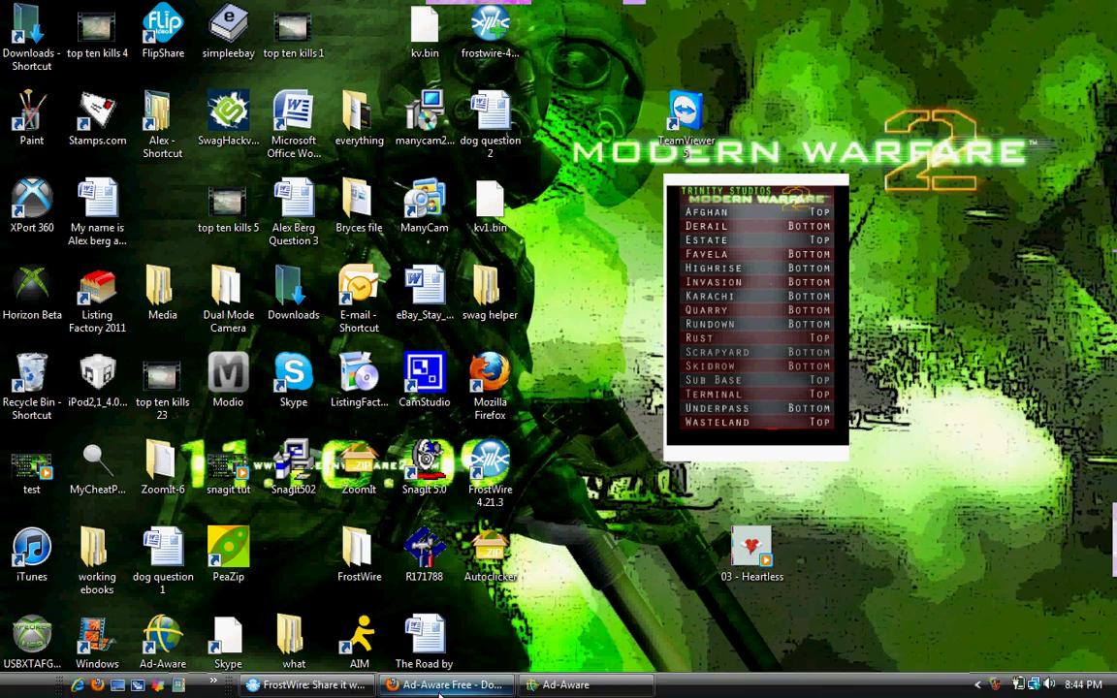
{"action": "left_click", "coordinate": [558, 687]}
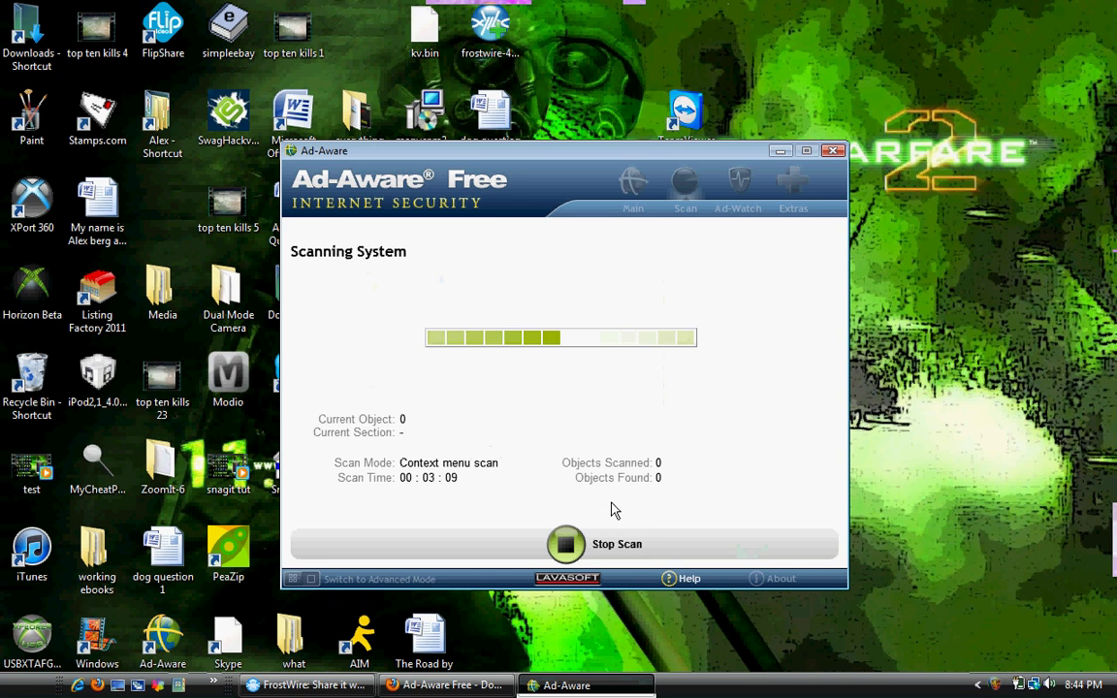